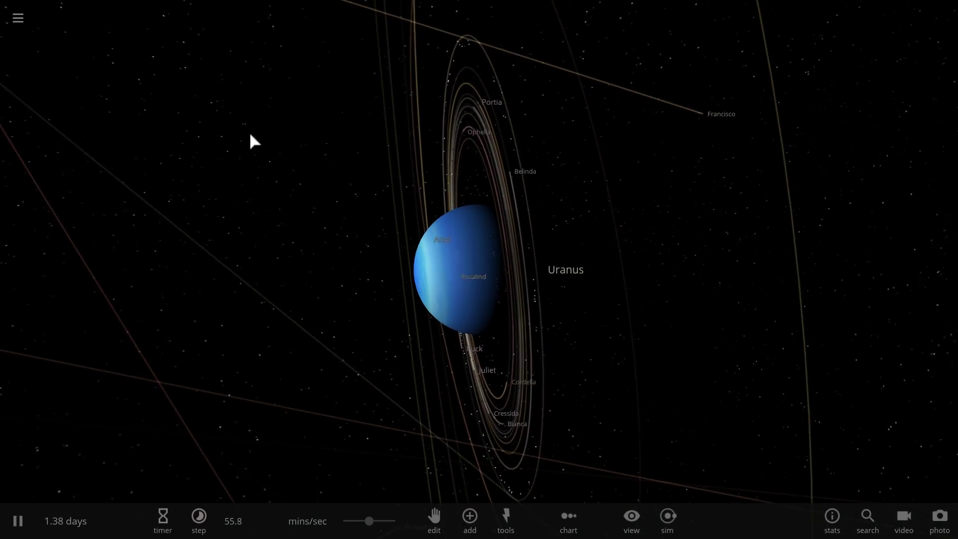
- Look over Uranus's rings and moons and the planetary orbits around the Sun
{"action": "scroll", "coordinate": [332, 168], "scroll_direction": "up", "scroll_amount": 2}
{"action": "left_click_drag", "start_coordinate": [333, 169], "coordinate": [460, 241]}
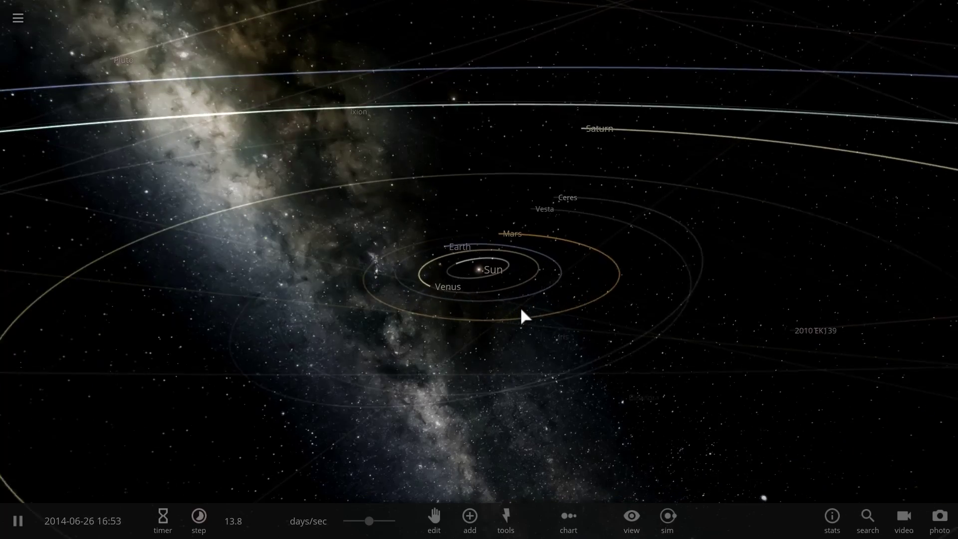
{"action": "scroll", "coordinate": [521, 309], "scroll_direction": "down", "scroll_amount": 2}
{"action": "scroll", "coordinate": [521, 309], "scroll_direction": "down", "scroll_amount": 5}
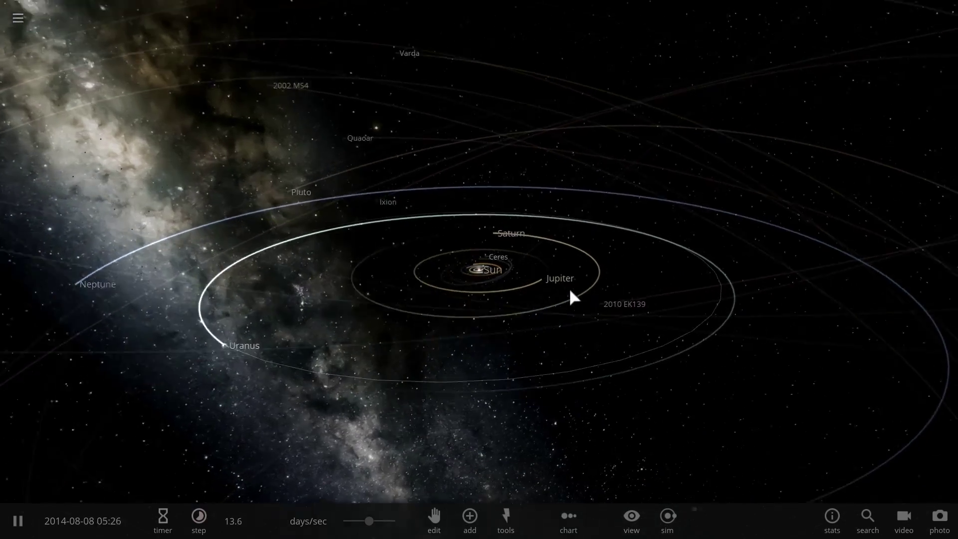
{"action": "left_click_drag", "start_coordinate": [571, 289], "coordinate": [619, 267]}
- Focus on Uranus, pausing the simulation while selecting the planet and resuming it once it is centred
{"action": "left_click", "coordinate": [400, 313]}
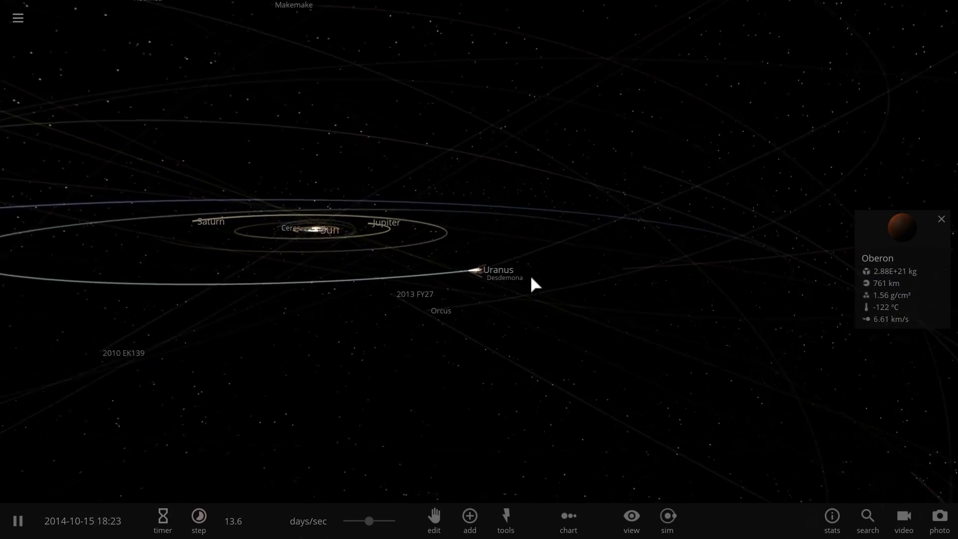
{"action": "scroll", "coordinate": [489, 274], "scroll_direction": "up", "scroll_amount": 4}
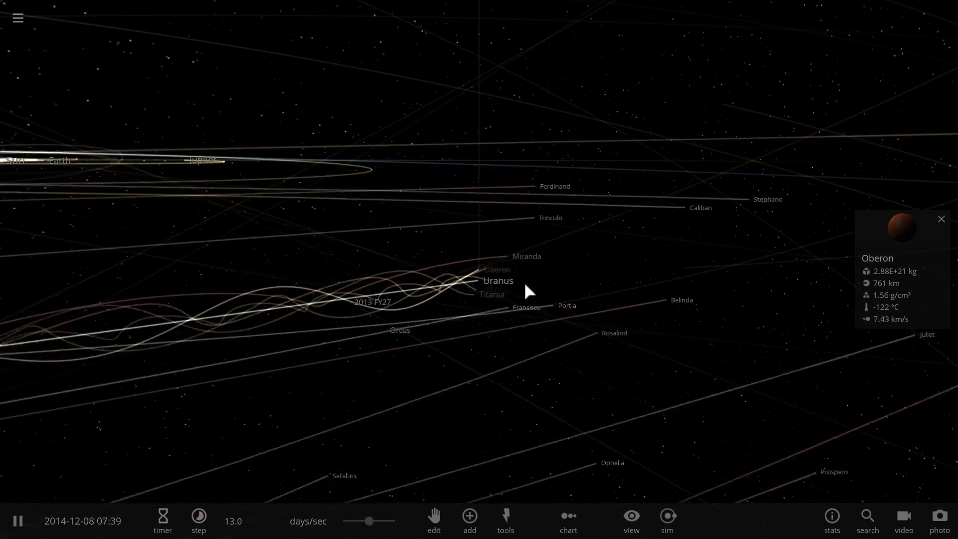
{"action": "left_click_drag", "start_coordinate": [525, 284], "coordinate": [454, 306]}
{"action": "key", "text": "space"}
{"action": "double_click", "coordinate": [490, 284]}
{"action": "key", "text": "space"}
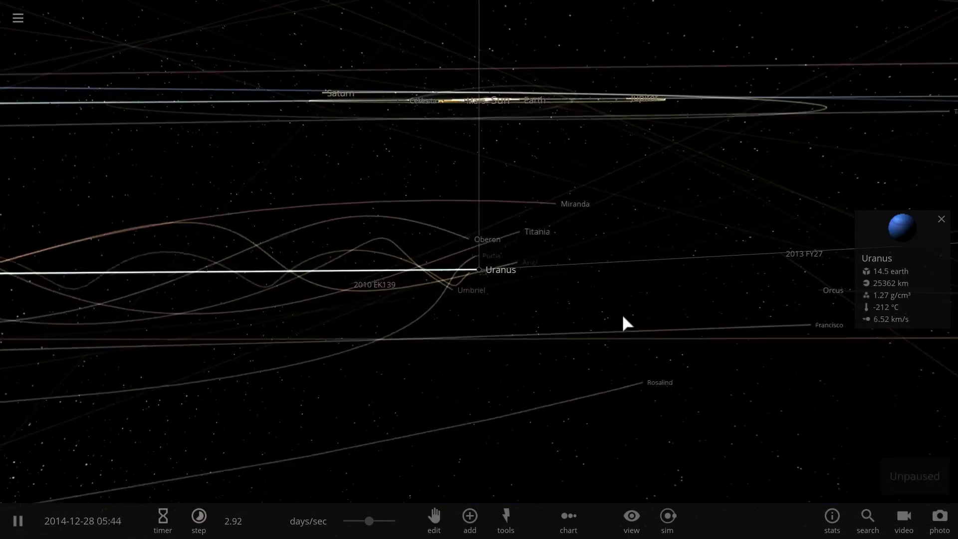
- Slow the simulation to about 5.7 hours/sec and inspect Uranus and its moons' trails from several sides
{"action": "left_click_drag", "start_coordinate": [623, 316], "coordinate": [253, 279]}
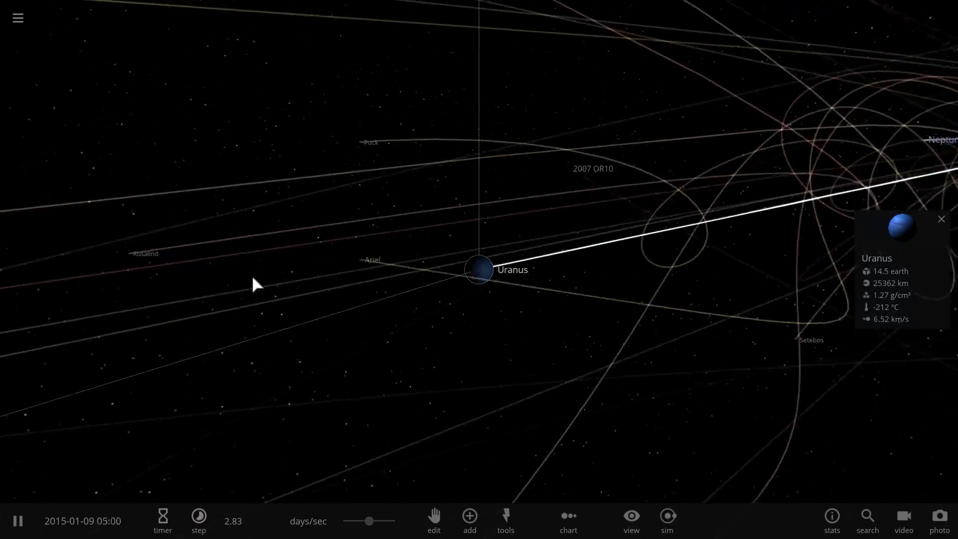
{"action": "scroll", "coordinate": [499, 262], "scroll_direction": "up", "scroll_amount": 5}
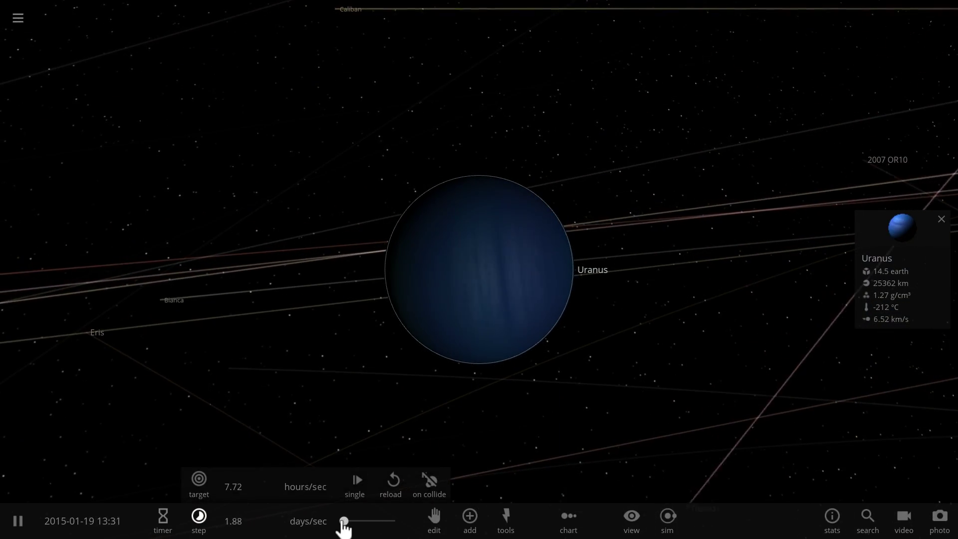
{"action": "left_click_drag", "start_coordinate": [458, 348], "coordinate": [372, 321]}
{"action": "left_click_drag", "start_coordinate": [469, 268], "coordinate": [657, 278]}
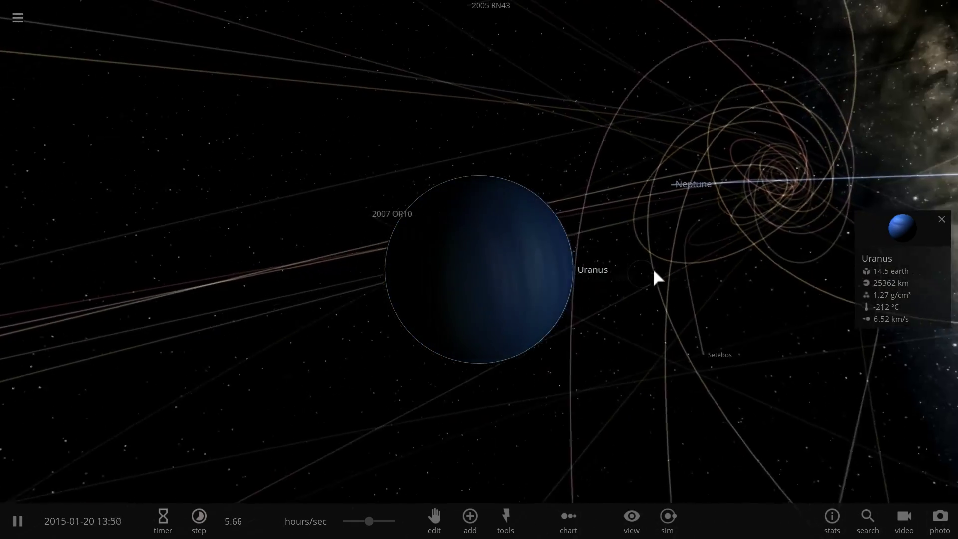
{"action": "scroll", "coordinate": [654, 272], "scroll_direction": "down", "scroll_amount": 2}
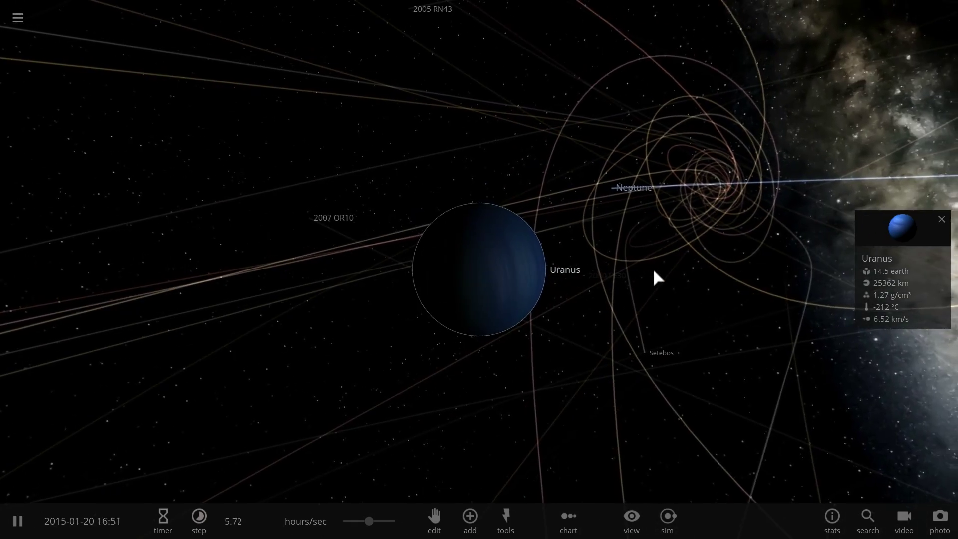
{"action": "scroll", "coordinate": [652, 272], "scroll_direction": "down", "scroll_amount": 5}
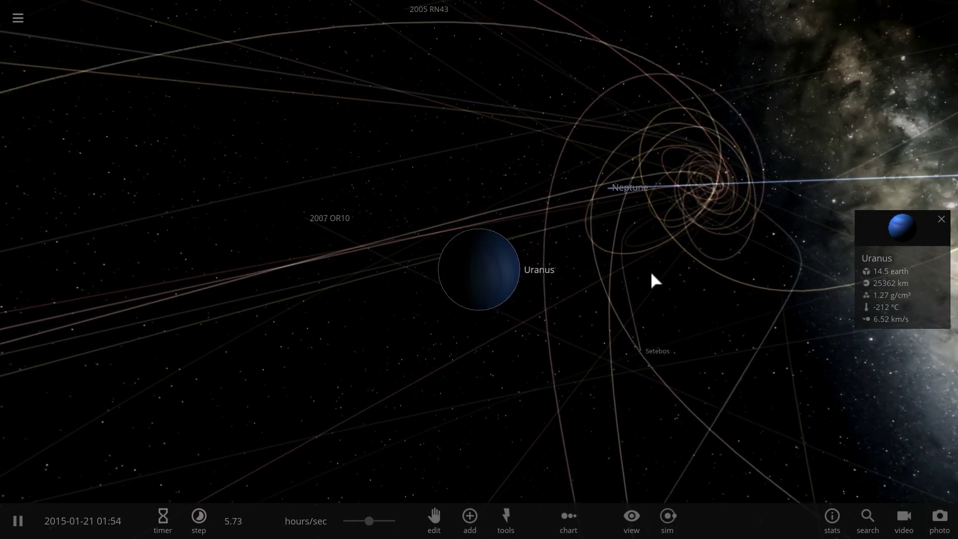
{"action": "left_click_drag", "start_coordinate": [604, 273], "coordinate": [670, 275]}
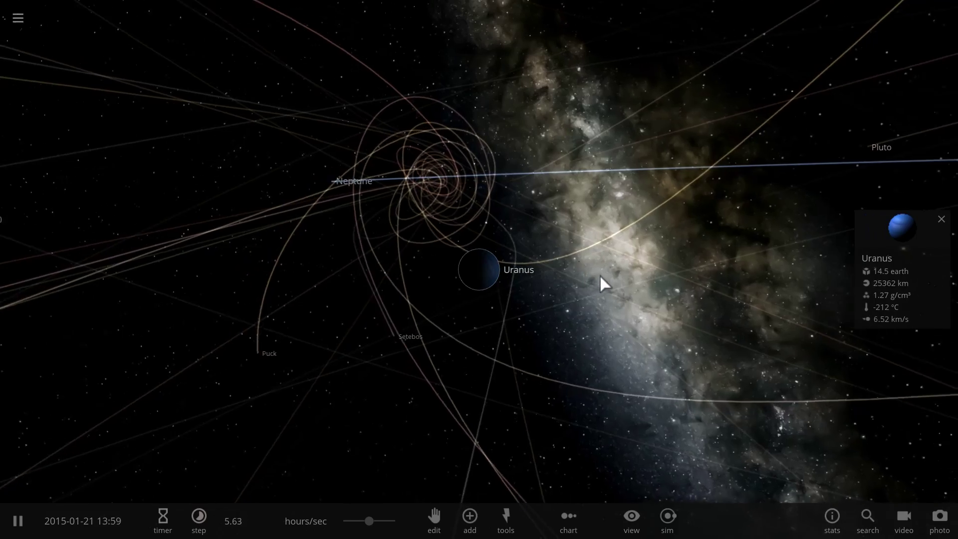
{"action": "left_click_drag", "start_coordinate": [560, 279], "coordinate": [477, 318]}
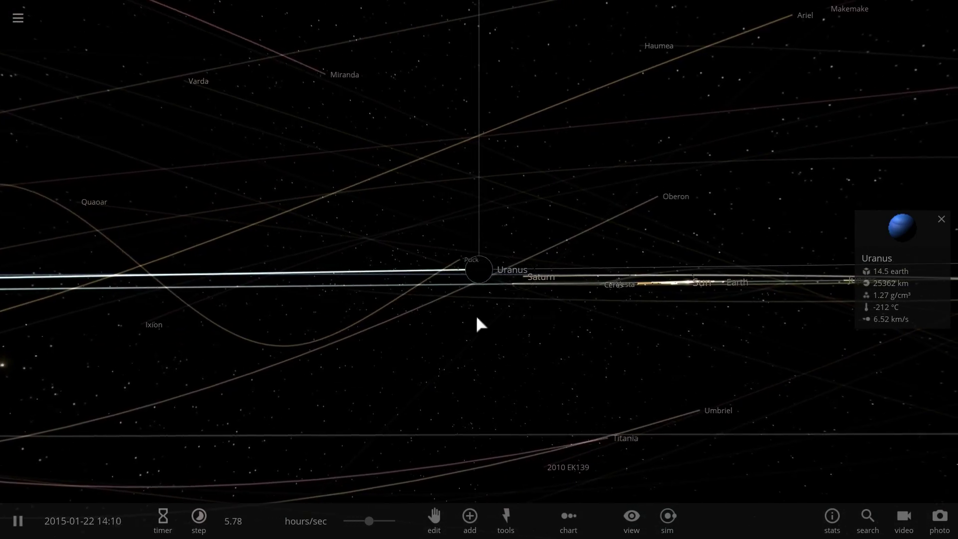
{"action": "left_click_drag", "start_coordinate": [499, 186], "coordinate": [508, 360]}
- Display orbit paths instead of trails and view the moon orbits around Uranus
{"action": "left_click", "coordinate": [632, 522]}
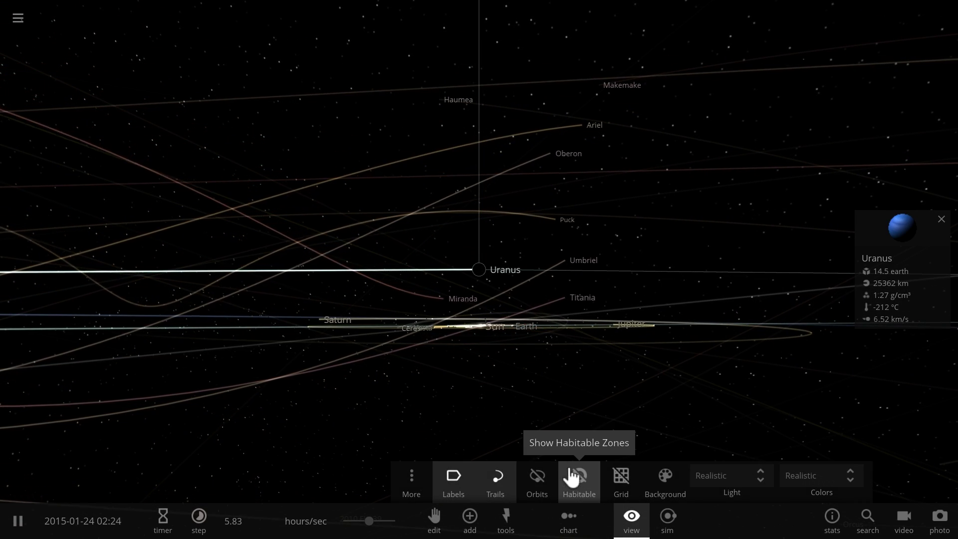
{"action": "left_click", "coordinate": [541, 488]}
{"action": "left_click_drag", "start_coordinate": [559, 372], "coordinate": [645, 389]}
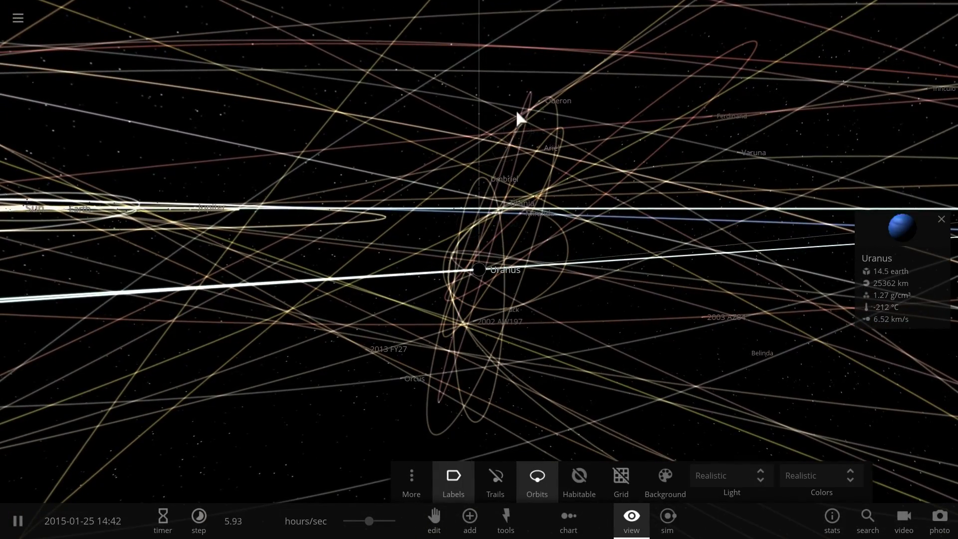
{"action": "left_click", "coordinate": [624, 527]}
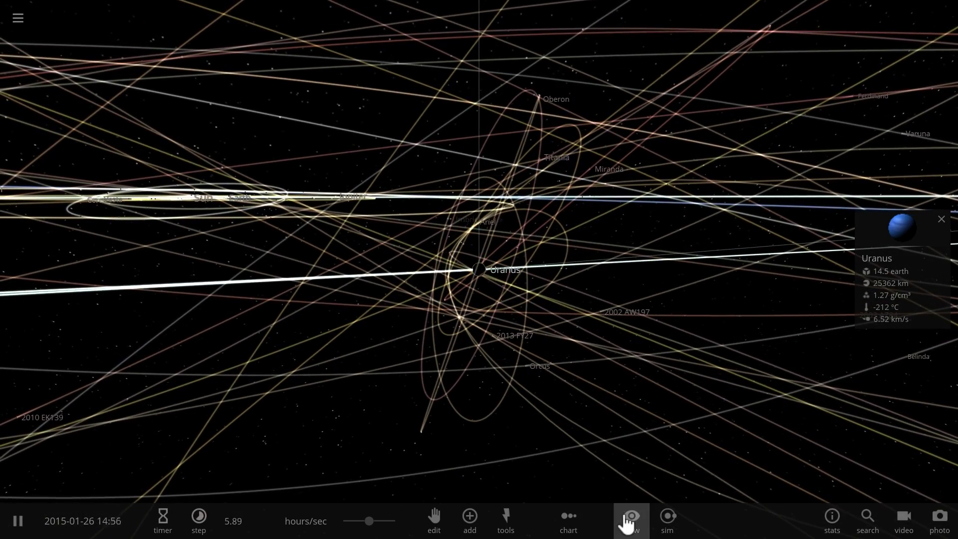
- Hide the orbit paths and show the trails again
{"action": "left_click", "coordinate": [627, 524]}
{"action": "left_click", "coordinate": [539, 481]}
{"action": "left_click", "coordinate": [496, 480]}
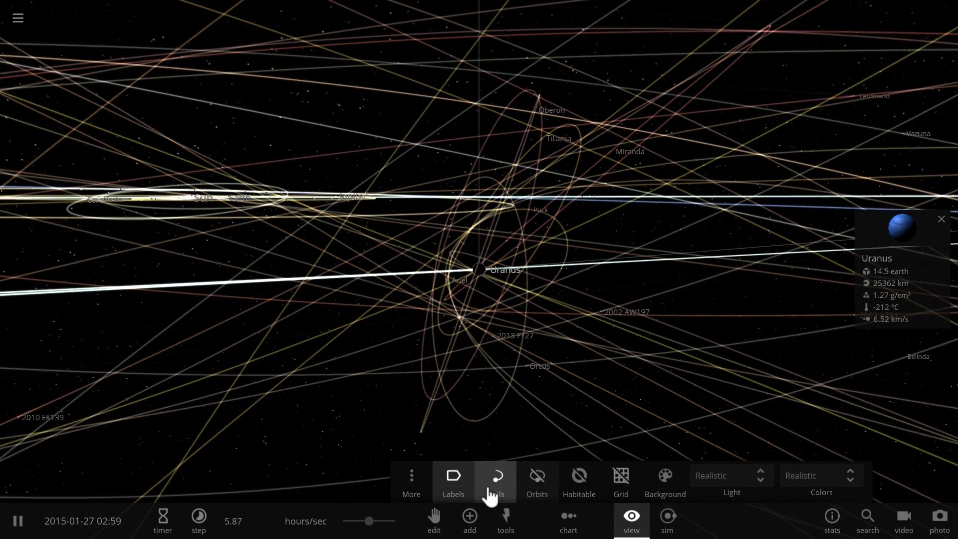
- Travel from Uranus to Saturn and focus closely on the planet among its moons
{"action": "scroll", "coordinate": [469, 337], "scroll_direction": "down", "scroll_amount": 6}
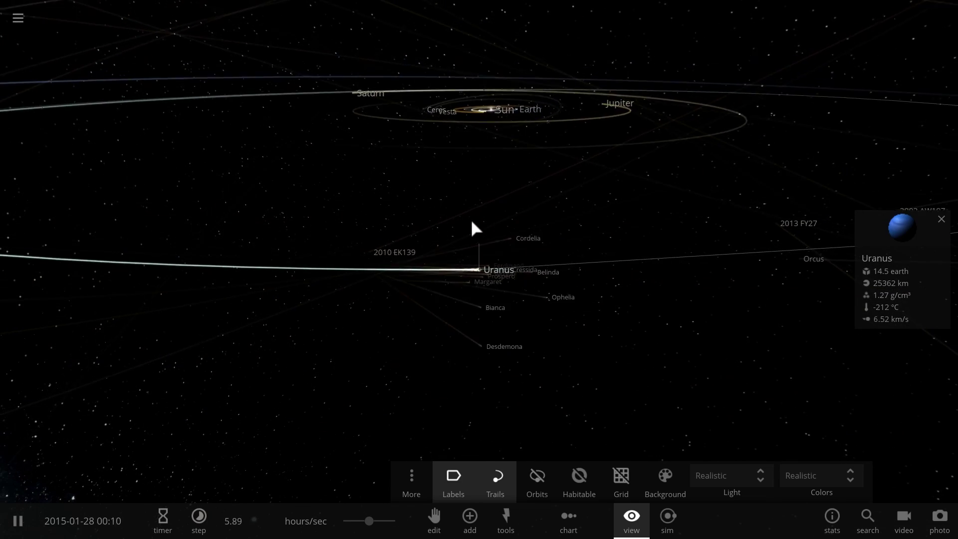
{"action": "left_click_drag", "start_coordinate": [474, 229], "coordinate": [559, 127]}
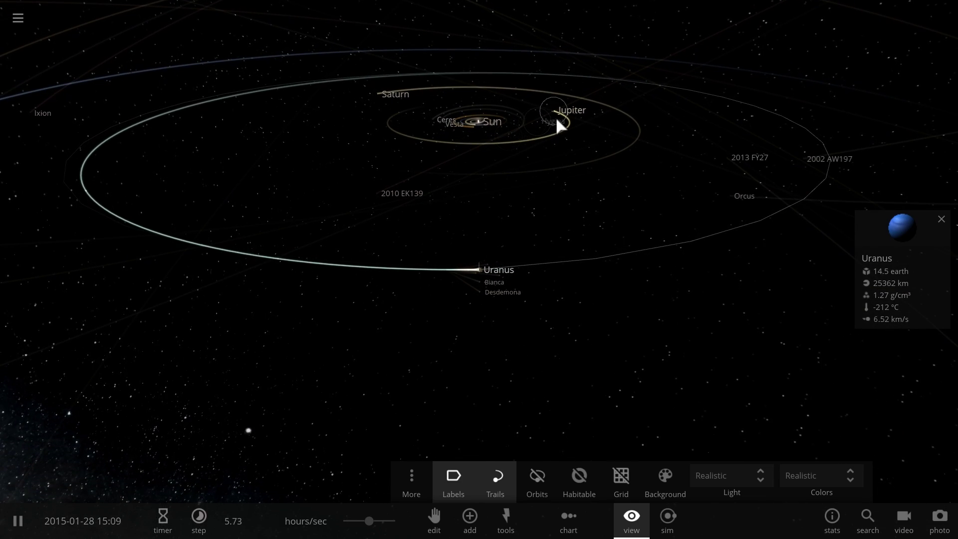
{"action": "left_click", "coordinate": [381, 95]}
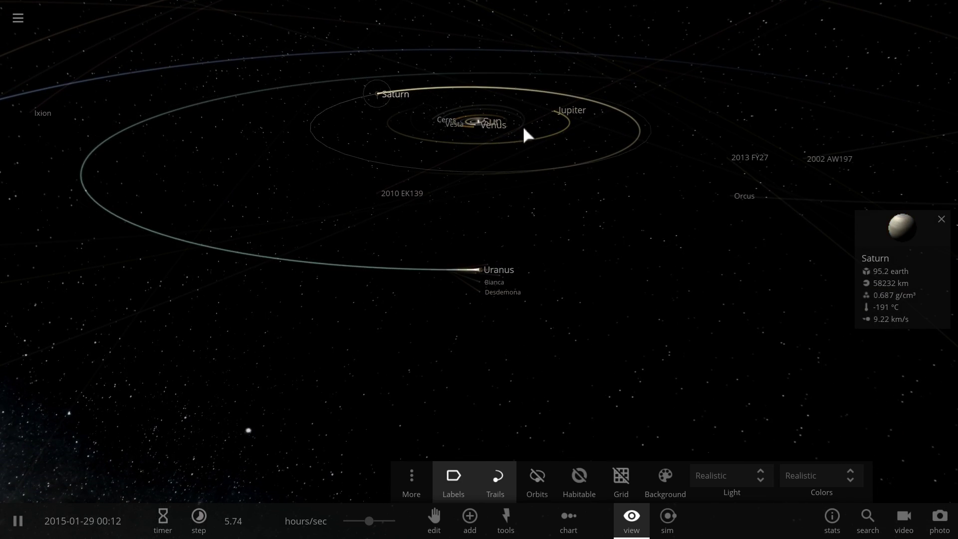
{"action": "left_click", "coordinate": [882, 220]}
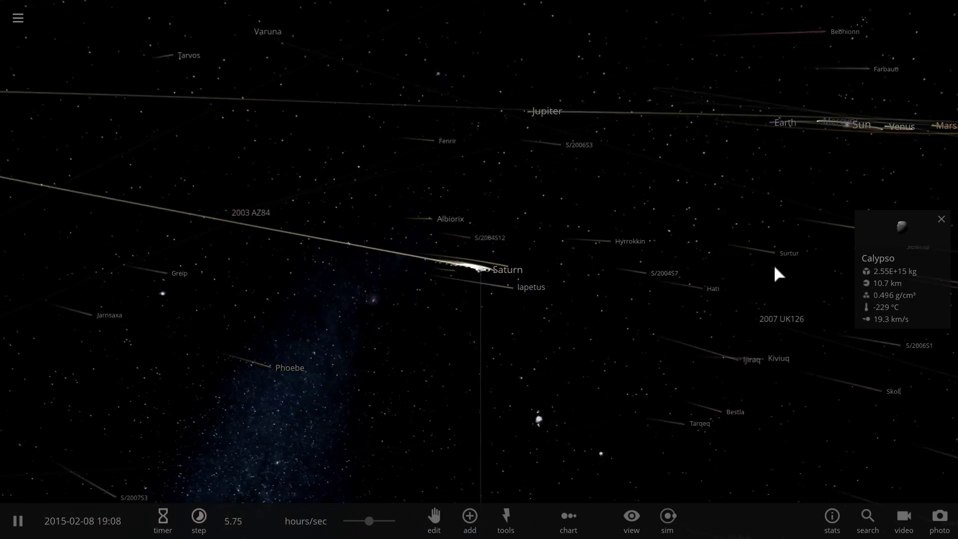
{"action": "left_click_drag", "start_coordinate": [775, 269], "coordinate": [612, 309]}
{"action": "scroll", "coordinate": [612, 309], "scroll_direction": "up", "scroll_amount": 5}
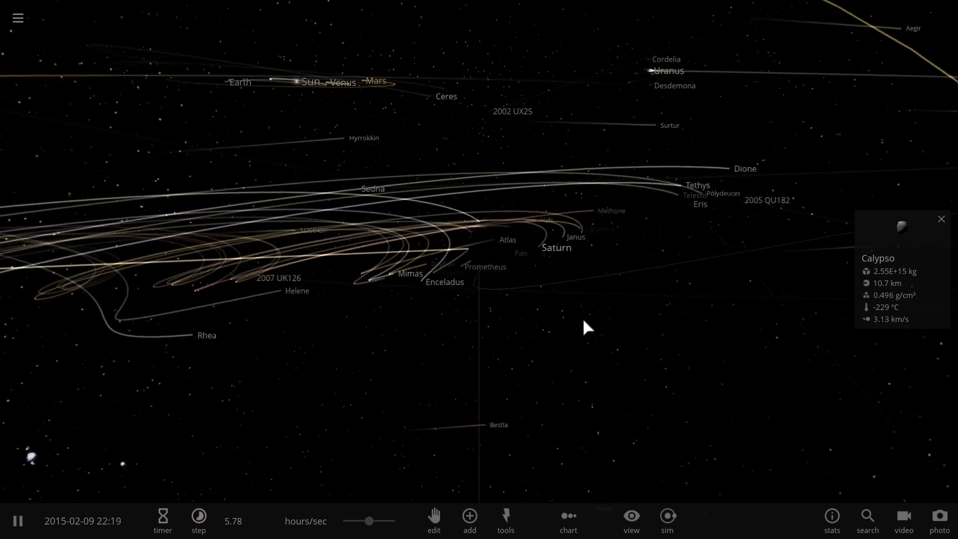
{"action": "left_click", "coordinate": [601, 236]}
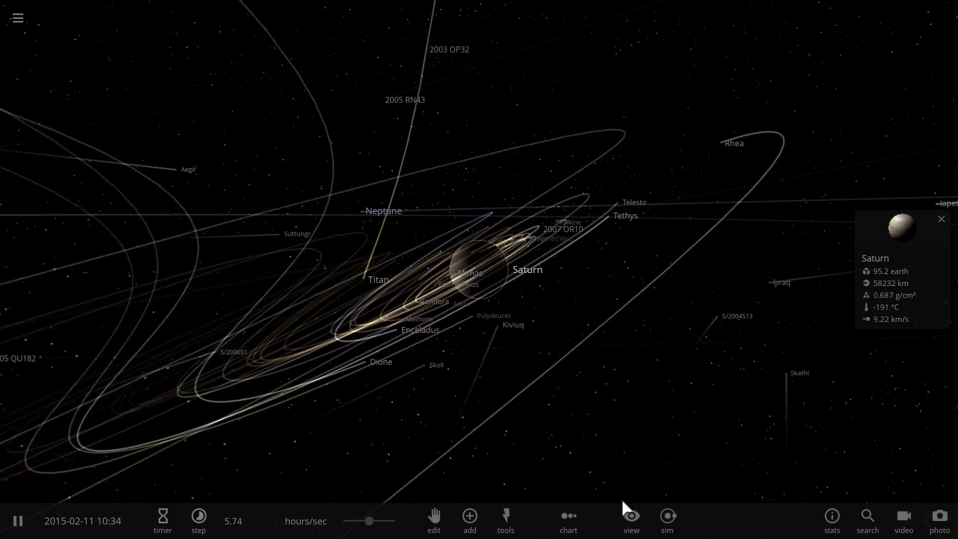
- Show the orbit paths around Saturn and switch back to trails
{"action": "left_click", "coordinate": [632, 519]}
{"action": "left_click", "coordinate": [533, 482]}
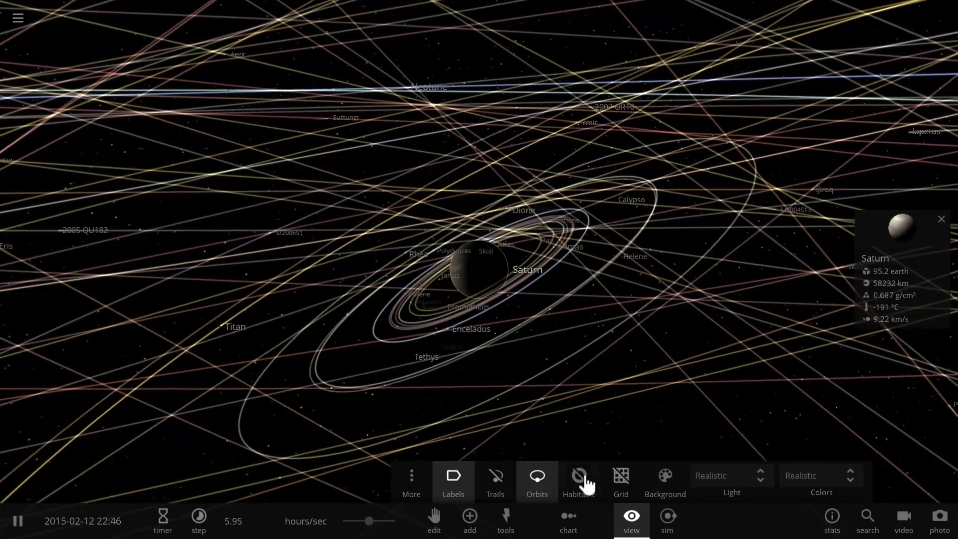
{"action": "left_click", "coordinate": [509, 495]}
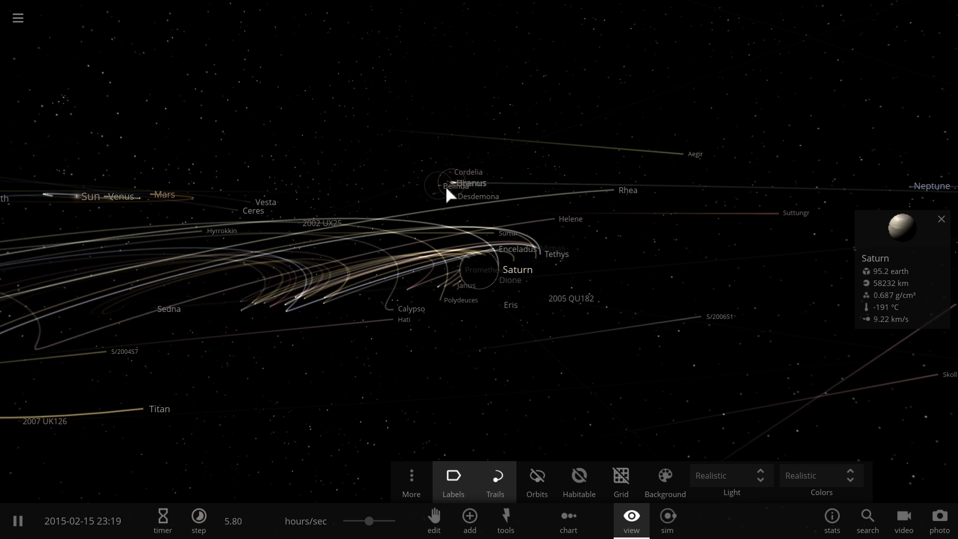
- Return to the Uranus system, select Uranus among its moons and centre the view on it
{"action": "left_click", "coordinate": [446, 185]}
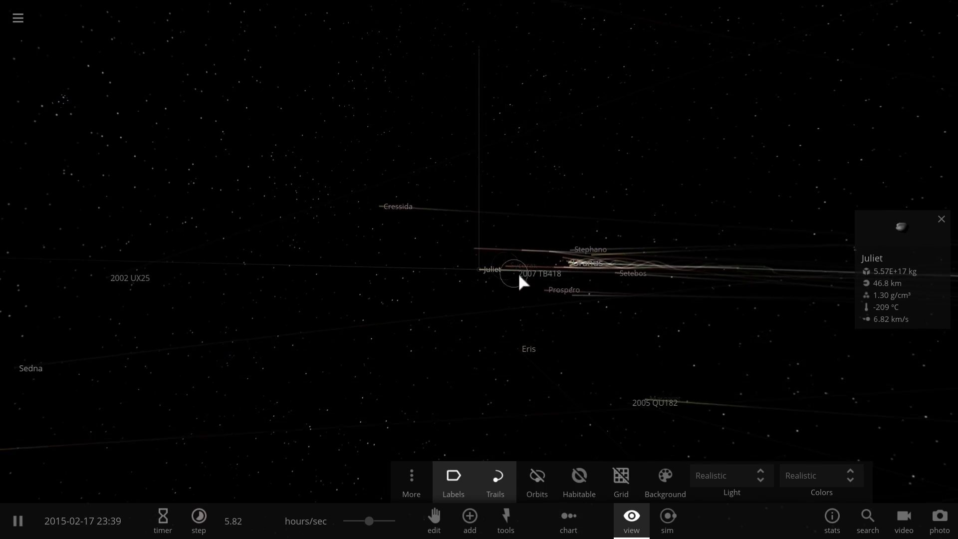
{"action": "left_click_drag", "start_coordinate": [632, 277], "coordinate": [782, 273]}
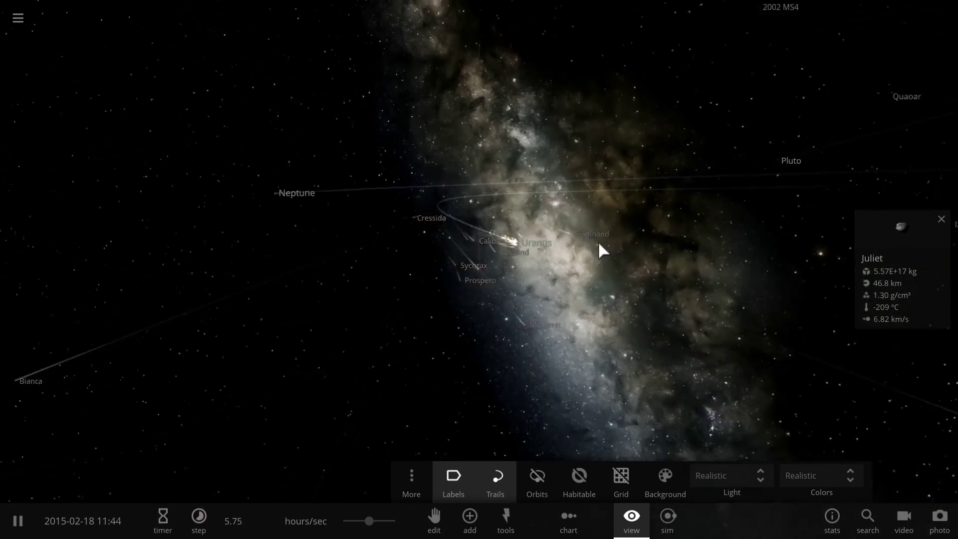
{"action": "left_click_drag", "start_coordinate": [502, 242], "coordinate": [437, 239]}
{"action": "double_click", "coordinate": [438, 238]}
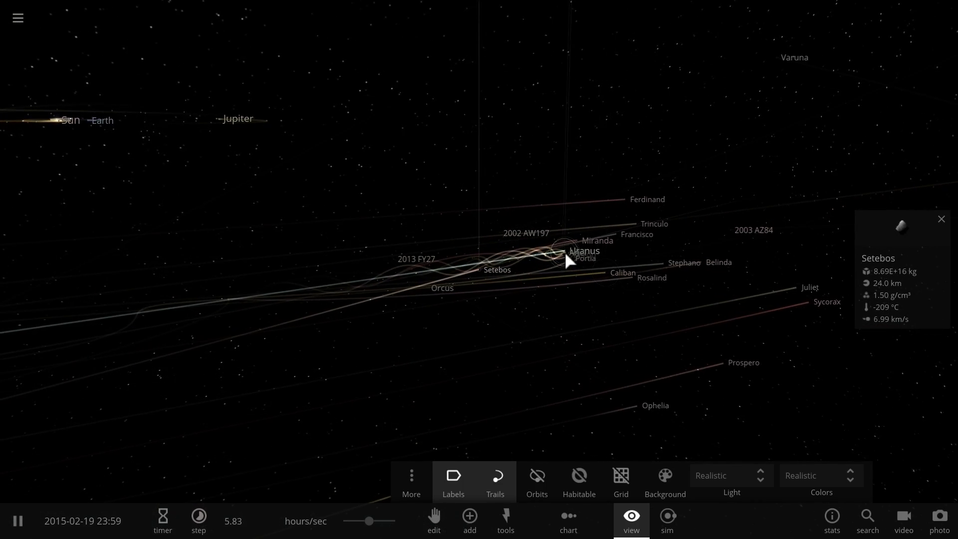
{"action": "left_click", "coordinate": [563, 251]}
{"action": "double_click", "coordinate": [559, 253]}
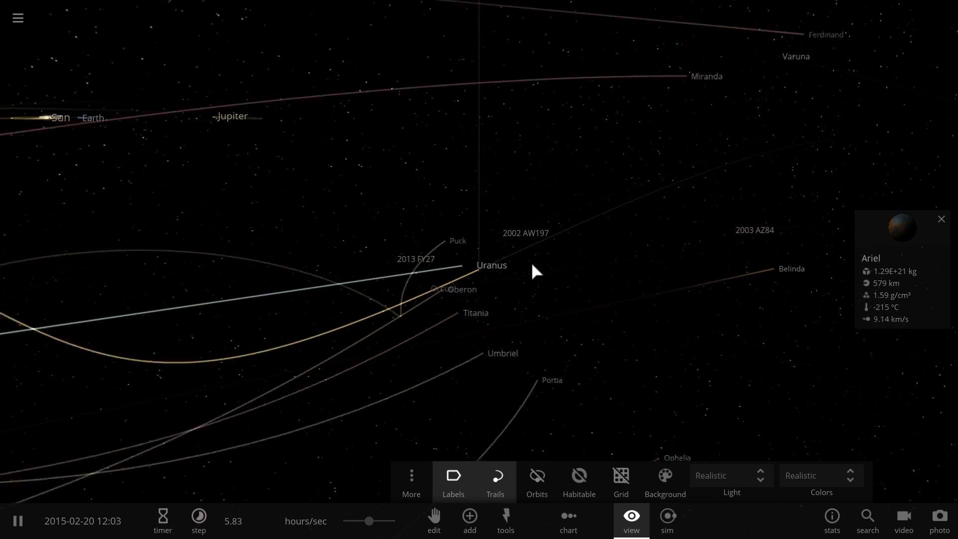
{"action": "double_click", "coordinate": [451, 284]}
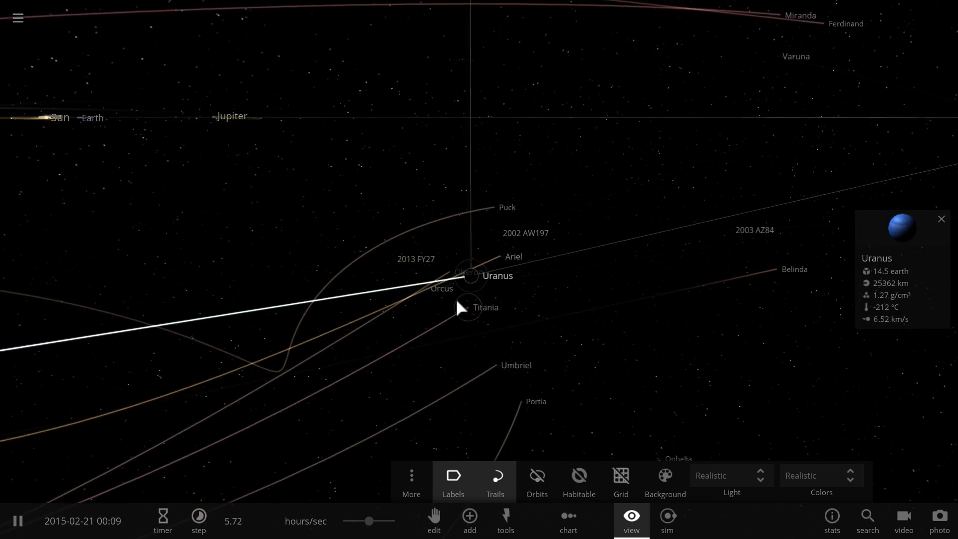
{"action": "left_click_drag", "start_coordinate": [328, 303], "coordinate": [511, 292]}
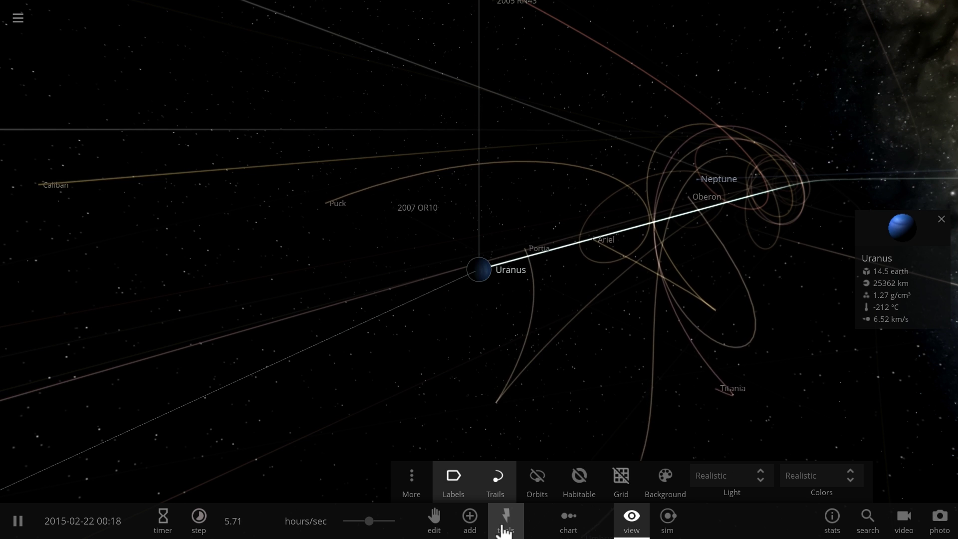
- Slow the simulation to about 49.5 sec/sec, launch an Earth at Uranus at 10.0 km/s, and resume the simulation
{"action": "left_click", "coordinate": [471, 522]}
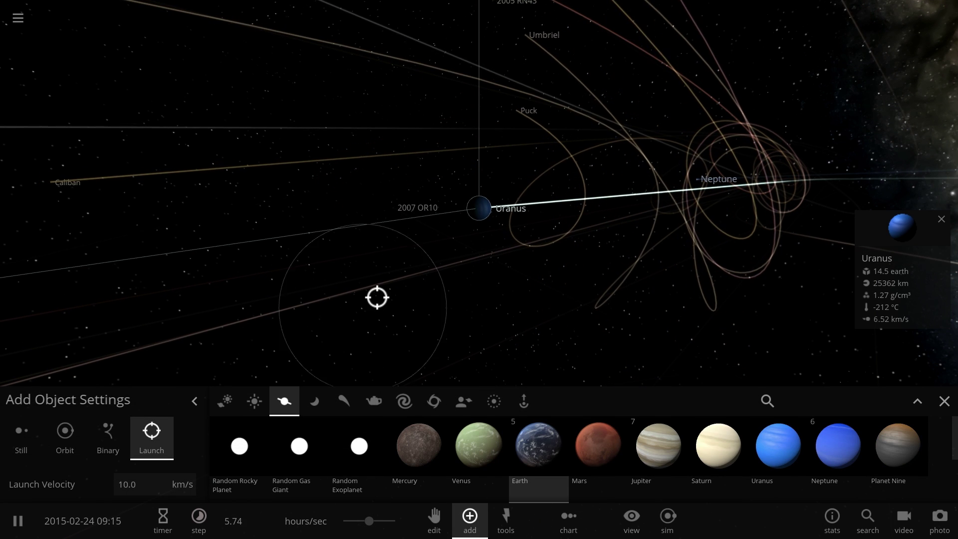
{"action": "scroll", "coordinate": [391, 288], "scroll_direction": "up", "scroll_amount": 5}
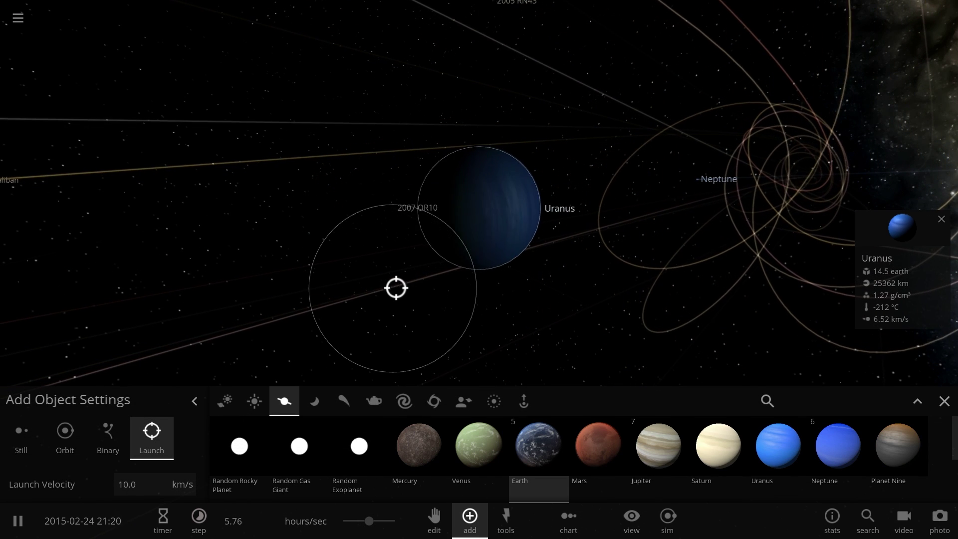
{"action": "scroll", "coordinate": [434, 250], "scroll_direction": "up", "scroll_amount": 2}
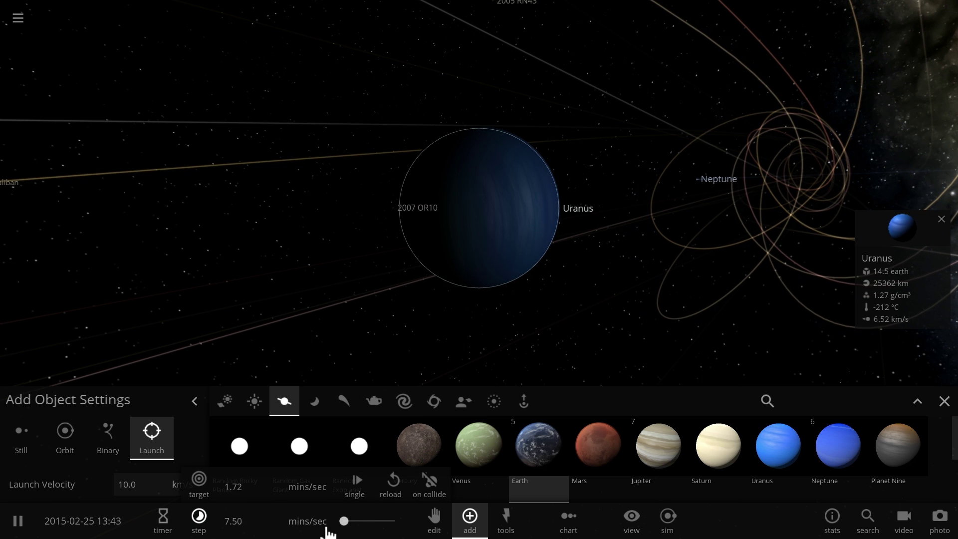
{"action": "left_click", "coordinate": [480, 190]}
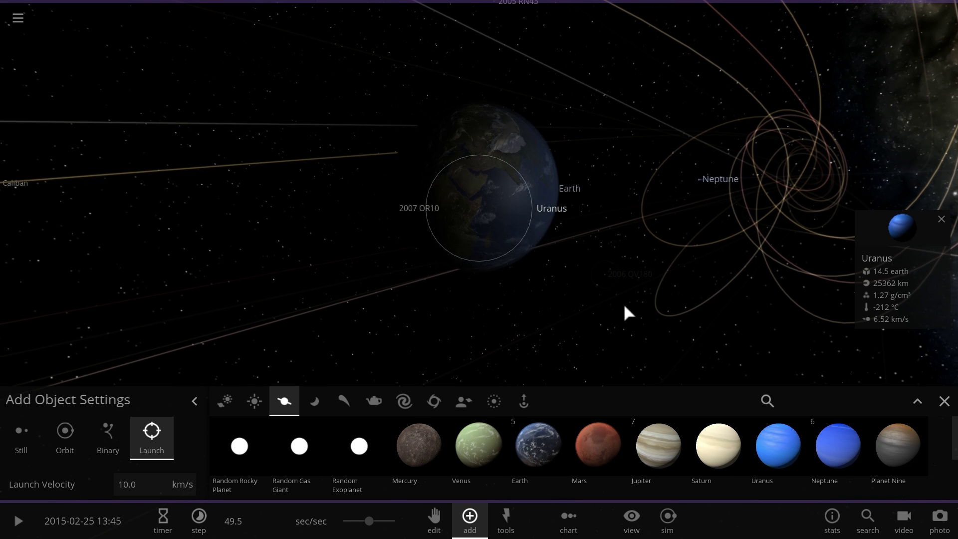
{"action": "key", "text": "space"}
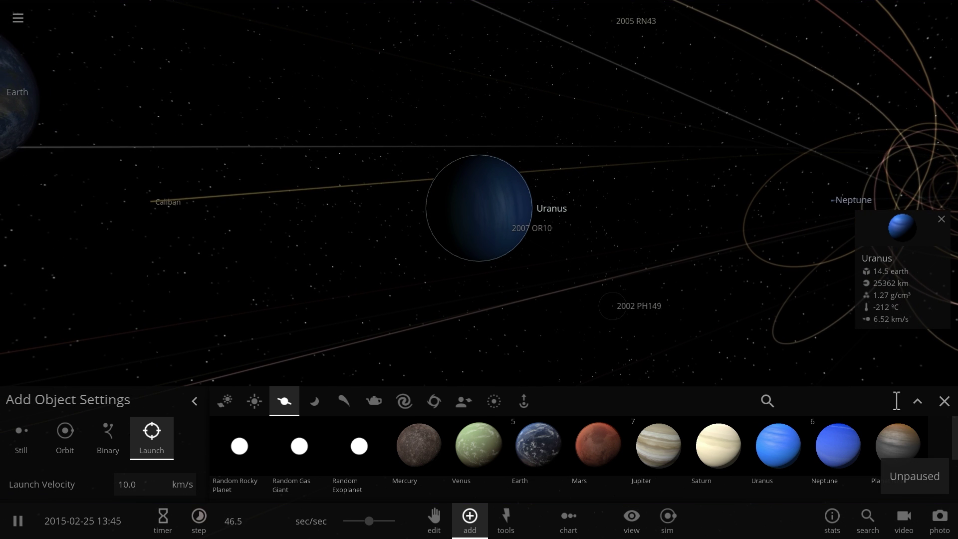
- Close the object catalogue and speed up the simulation to about 25 mins/sec while following Earth's approach to Uranus
{"action": "left_click", "coordinate": [944, 402]}
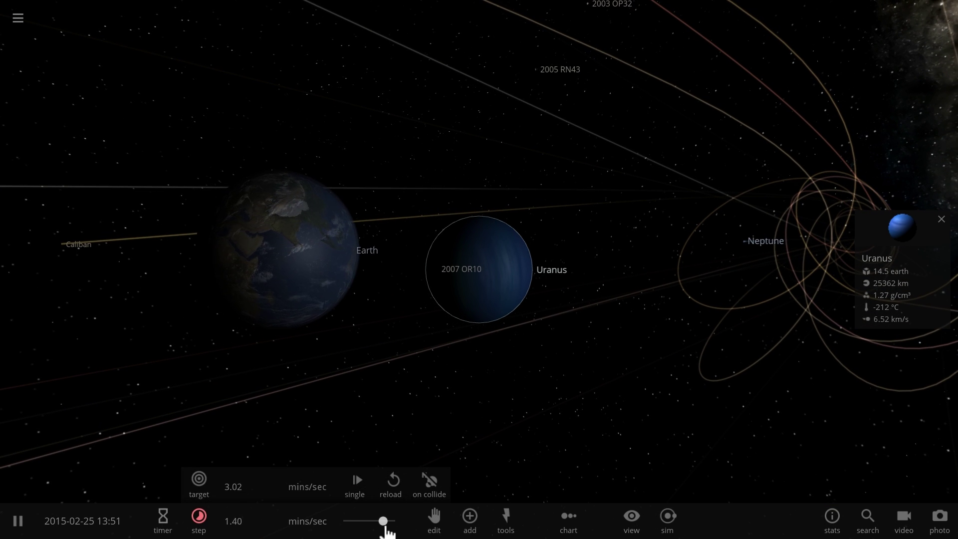
{"action": "left_click_drag", "start_coordinate": [492, 418], "coordinate": [409, 390]}
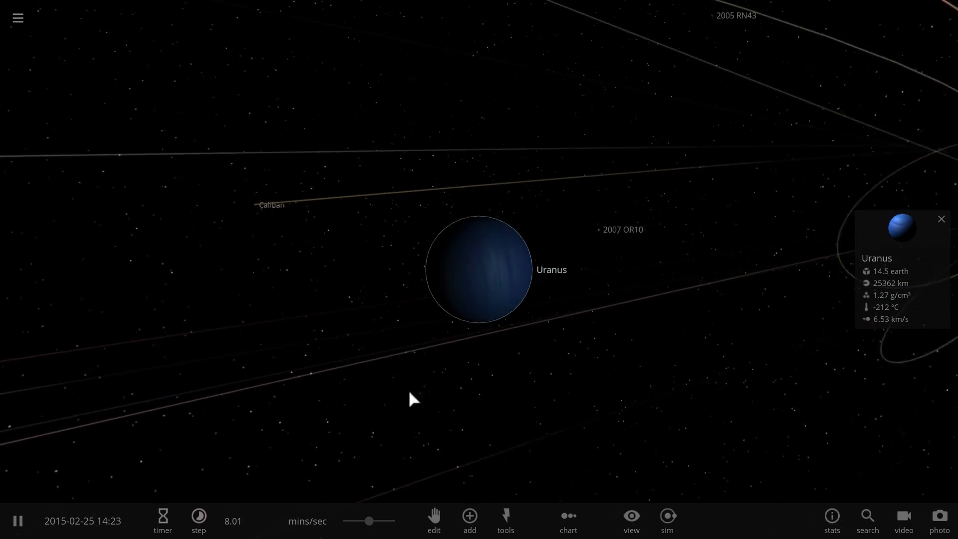
{"action": "scroll", "coordinate": [469, 361], "scroll_direction": "up", "scroll_amount": 3}
{"action": "left_click_drag", "start_coordinate": [468, 361], "coordinate": [406, 378]}
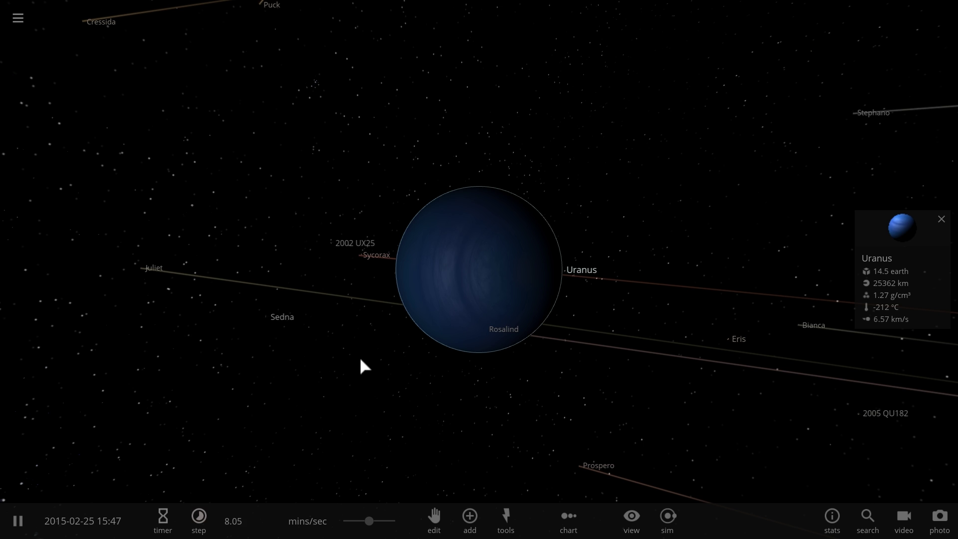
{"action": "scroll", "coordinate": [360, 359], "scroll_direction": "down", "scroll_amount": 3}
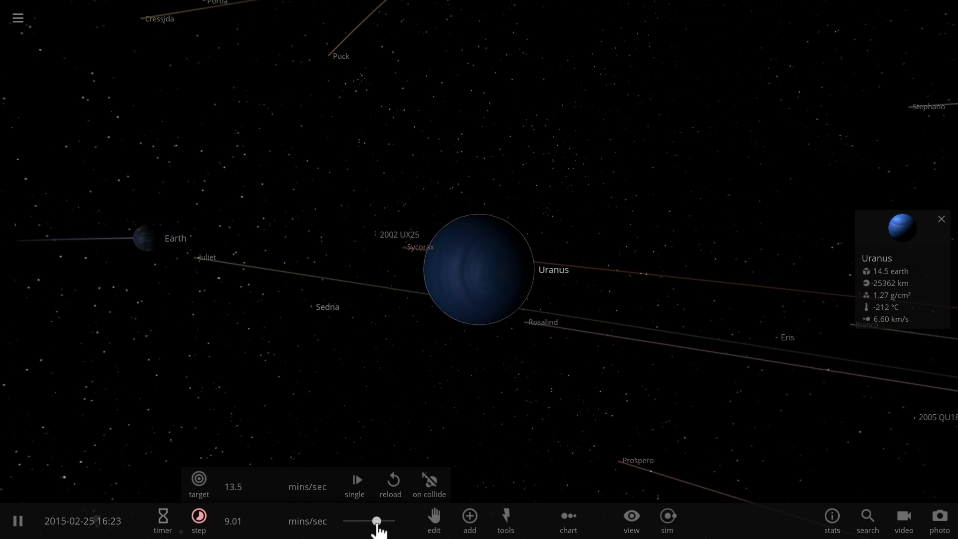
{"action": "scroll", "coordinate": [443, 400], "scroll_direction": "up", "scroll_amount": 5}
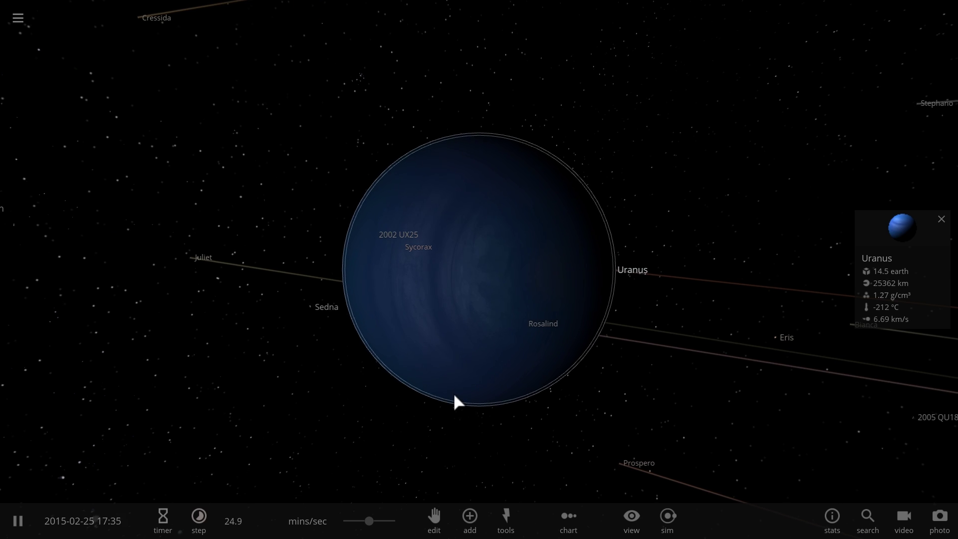
- View Earth's impact on Uranus from another angle and speed up the simulation to about 2.08 hours/sec
{"action": "left_click_drag", "start_coordinate": [455, 395], "coordinate": [501, 412]}
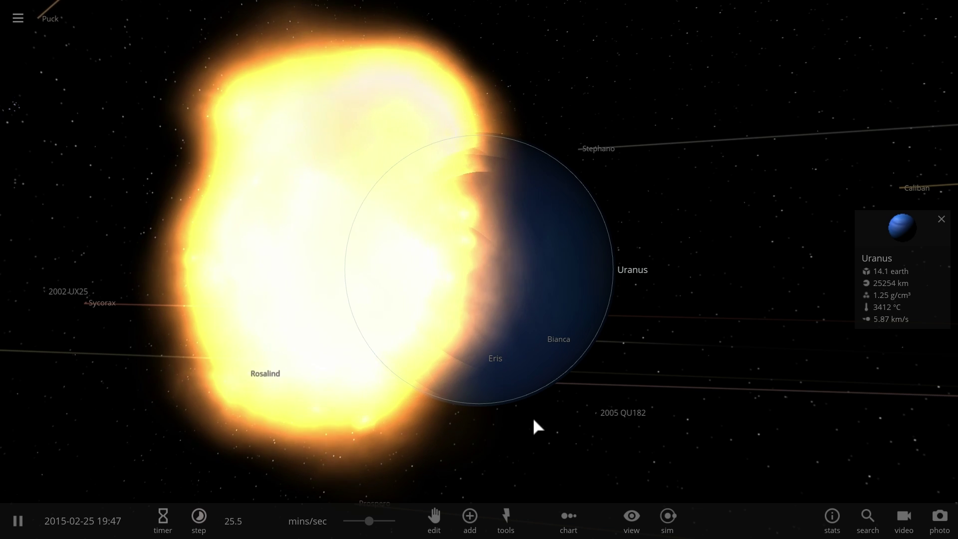
{"action": "left_click_drag", "start_coordinate": [533, 418], "coordinate": [564, 419]}
{"action": "scroll", "coordinate": [565, 420], "scroll_direction": "down", "scroll_amount": 1}
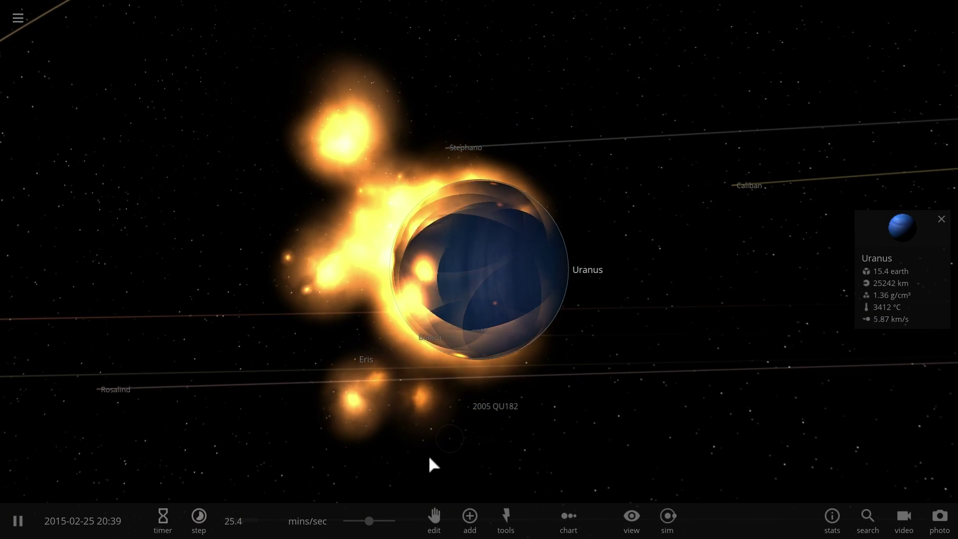
{"action": "left_click_drag", "start_coordinate": [374, 523], "coordinate": [388, 524]}
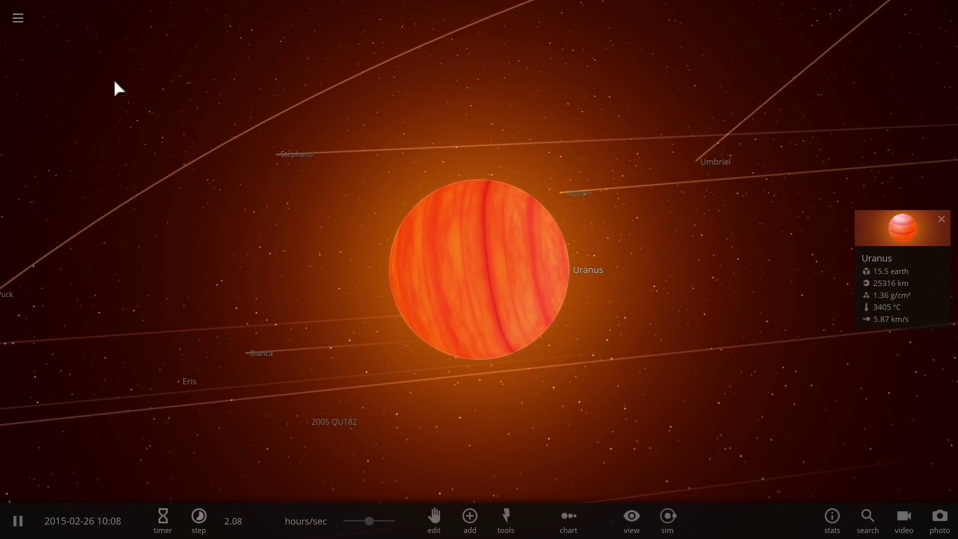
- Start a new empty simulation in place of the current solar system
{"action": "left_click", "coordinate": [17, 20]}
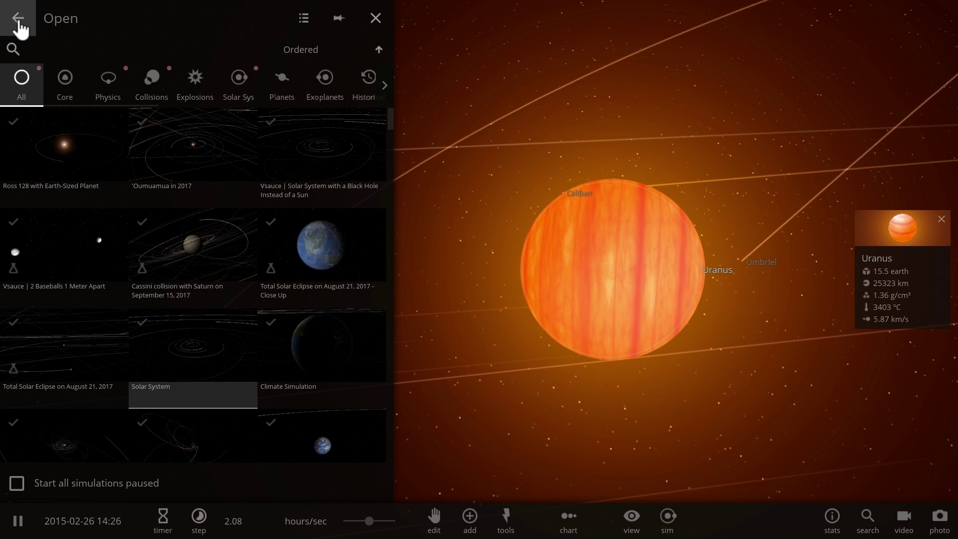
{"action": "left_click", "coordinate": [18, 21]}
{"action": "left_click", "coordinate": [53, 142]}
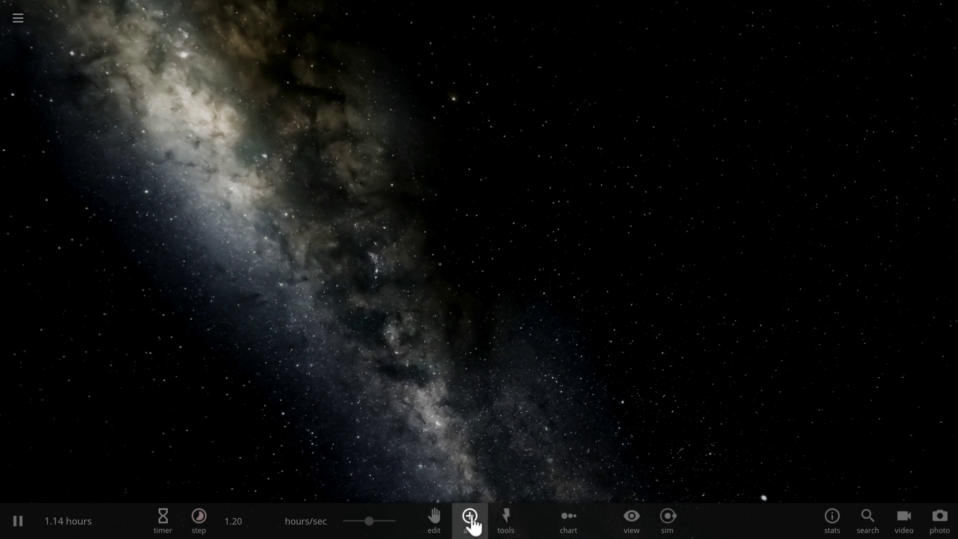
- Add Uranus, launch an Earth at it at 20.0 km/s, close the object catalogue and resume the simulation
{"action": "left_click", "coordinate": [471, 519]}
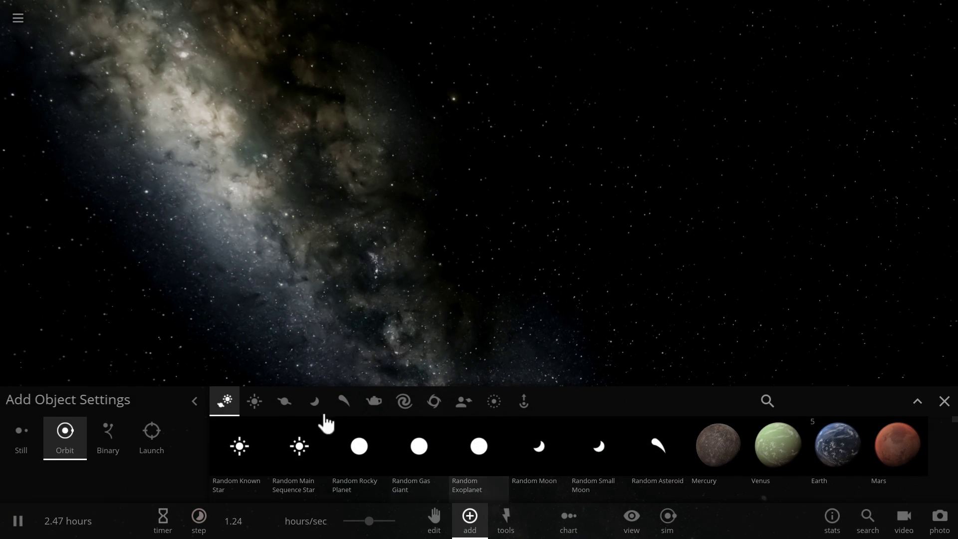
{"action": "left_click", "coordinate": [255, 404]}
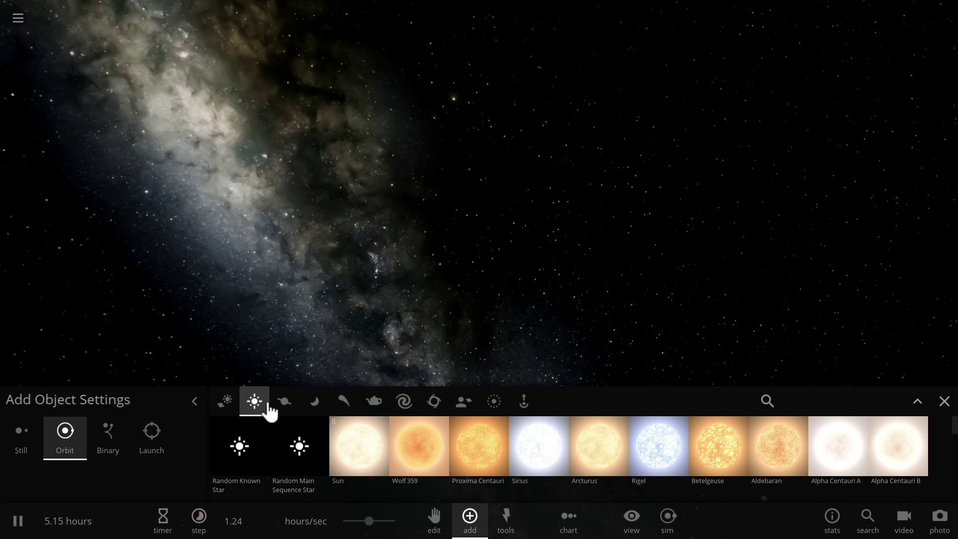
{"action": "left_click", "coordinate": [282, 405]}
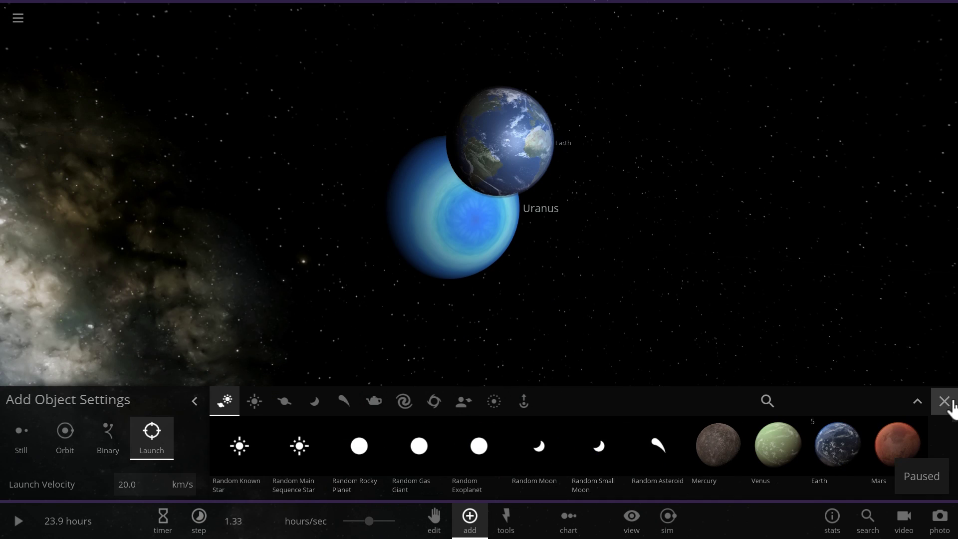
{"action": "left_click", "coordinate": [945, 401]}
{"action": "key", "text": "space"}
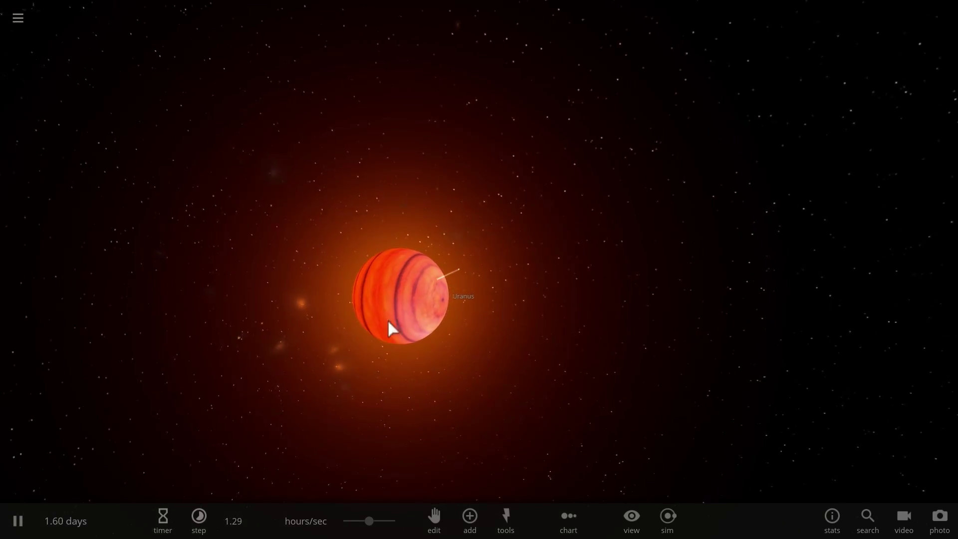
- Pause the simulation, select the fragments around Uranus to examine their properties, clear the selection and resume
{"action": "left_click", "coordinate": [254, 360]}
{"action": "key", "text": "space"}
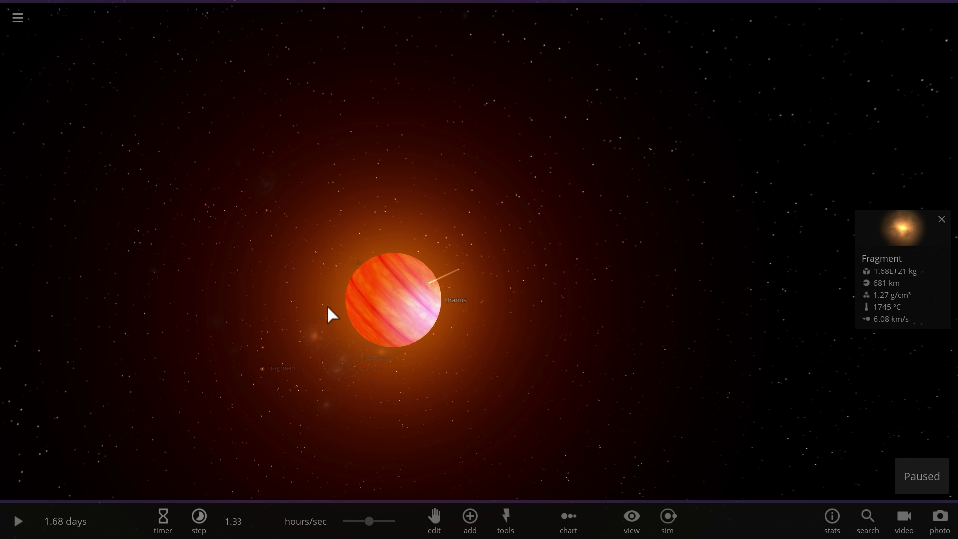
{"action": "left_click_drag", "start_coordinate": [199, 150], "coordinate": [541, 442]}
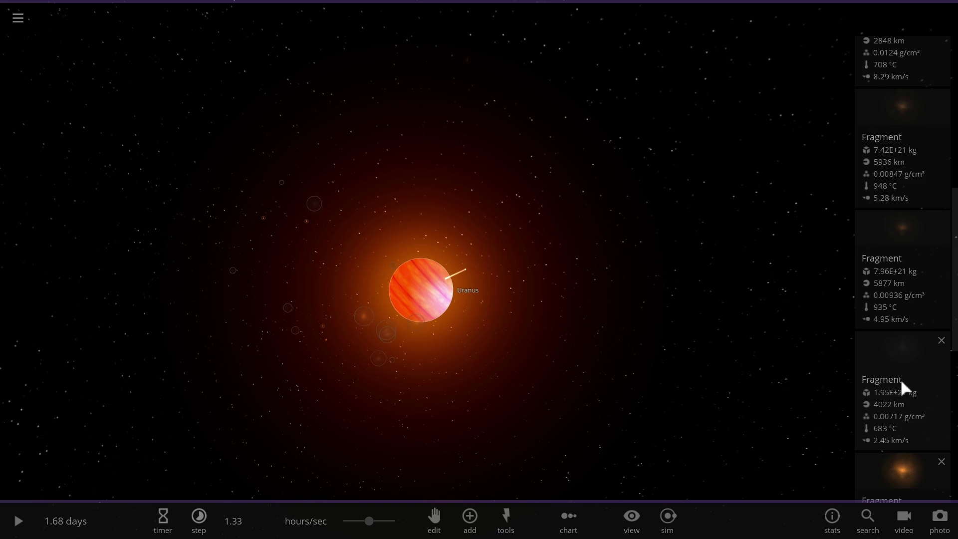
{"action": "left_click", "coordinate": [596, 336]}
{"action": "key", "text": "space"}
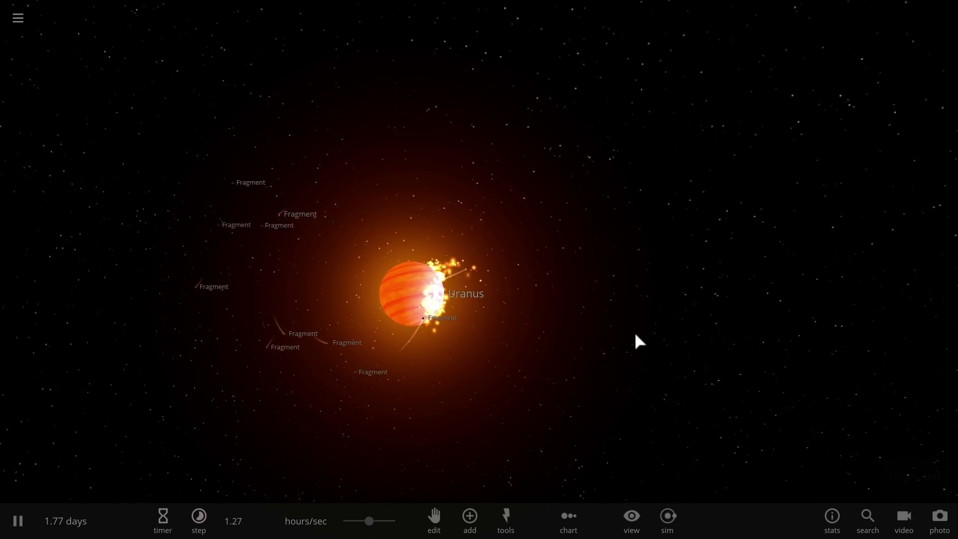
- Follow the fragments circling the heated Uranus and speed up the simulation to about 2.6 hours/sec
{"action": "left_click_drag", "start_coordinate": [637, 333], "coordinate": [605, 317]}
{"action": "scroll", "coordinate": [561, 343], "scroll_direction": "up", "scroll_amount": 2}
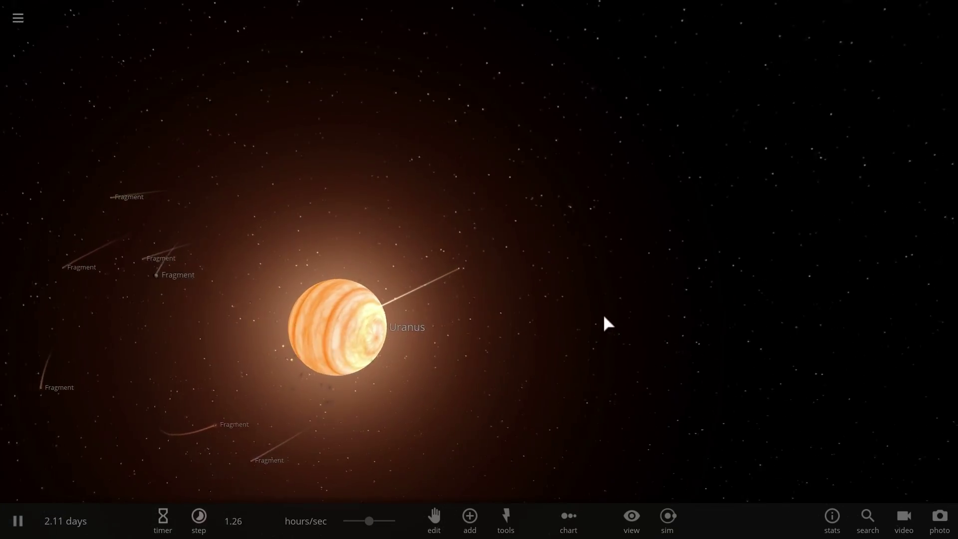
{"action": "scroll", "coordinate": [538, 325], "scroll_direction": "down", "scroll_amount": 3}
{"action": "left_click_drag", "start_coordinate": [535, 327], "coordinate": [419, 355]}
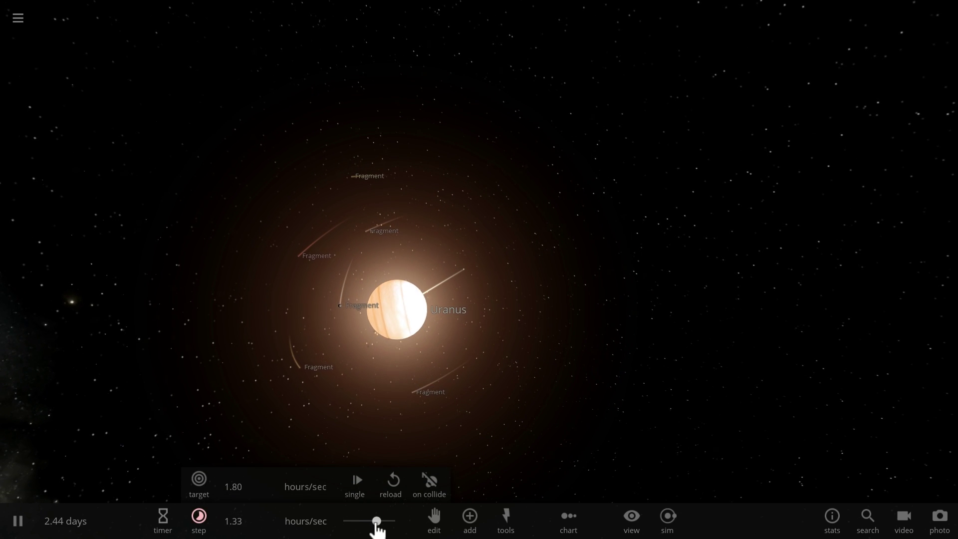
{"action": "scroll", "coordinate": [478, 360], "scroll_direction": "up", "scroll_amount": 3}
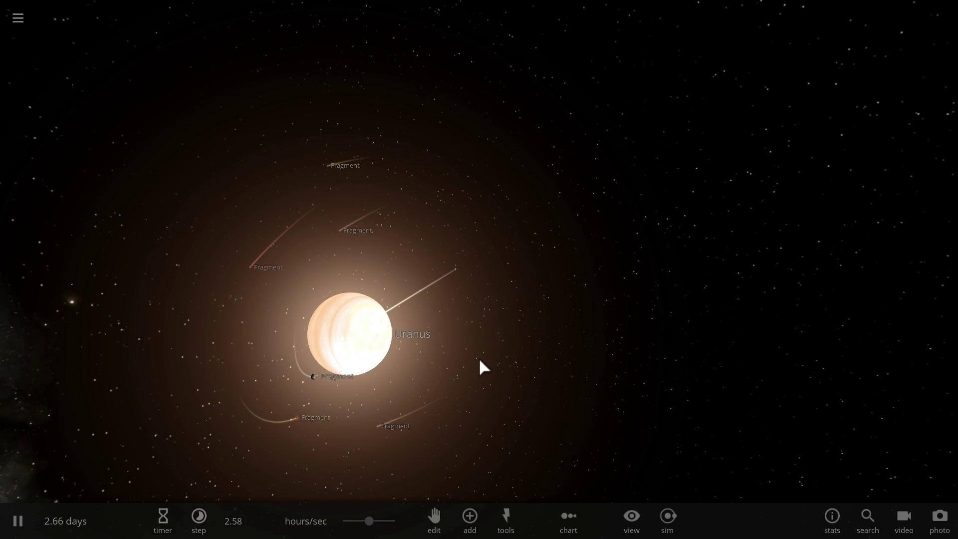
{"action": "left_click_drag", "start_coordinate": [480, 359], "coordinate": [400, 401]}
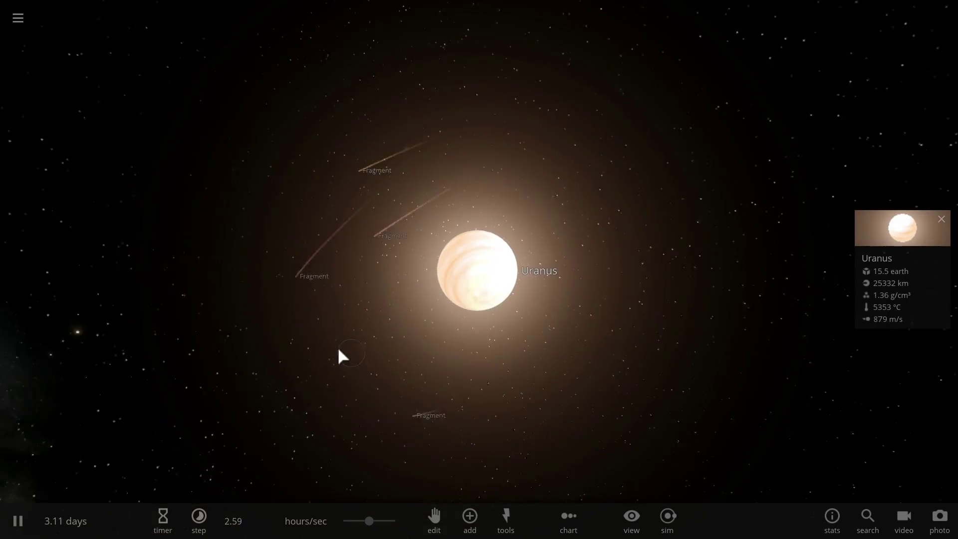
- Speed up the simulation in stages to about 12.3 hours/sec with Uranus centred, and select one of the remaining fragments
{"action": "left_click_drag", "start_coordinate": [337, 346], "coordinate": [456, 336]}
{"action": "scroll", "coordinate": [403, 343], "scroll_direction": "up", "scroll_amount": 2}
{"action": "left_click_drag", "start_coordinate": [368, 524], "coordinate": [387, 531]}
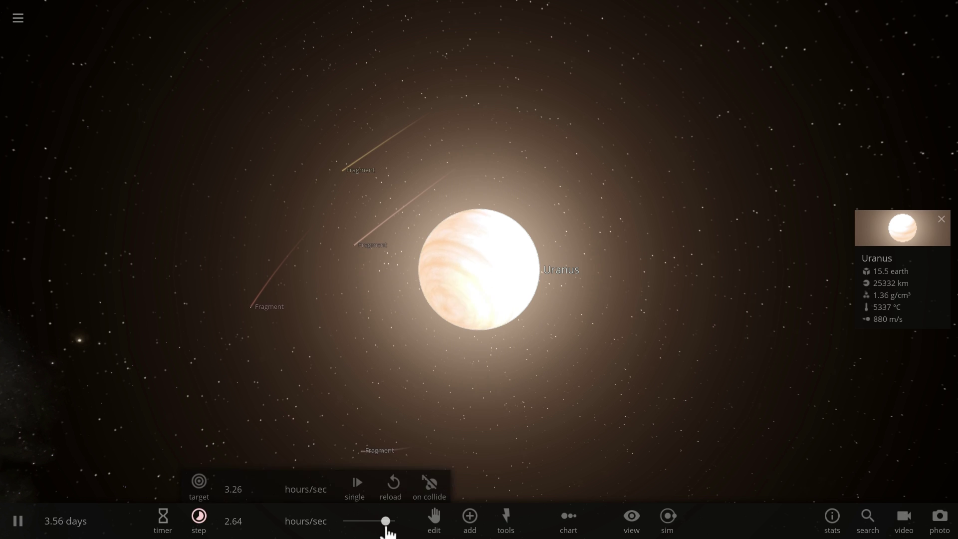
{"action": "left_click", "coordinate": [538, 180]}
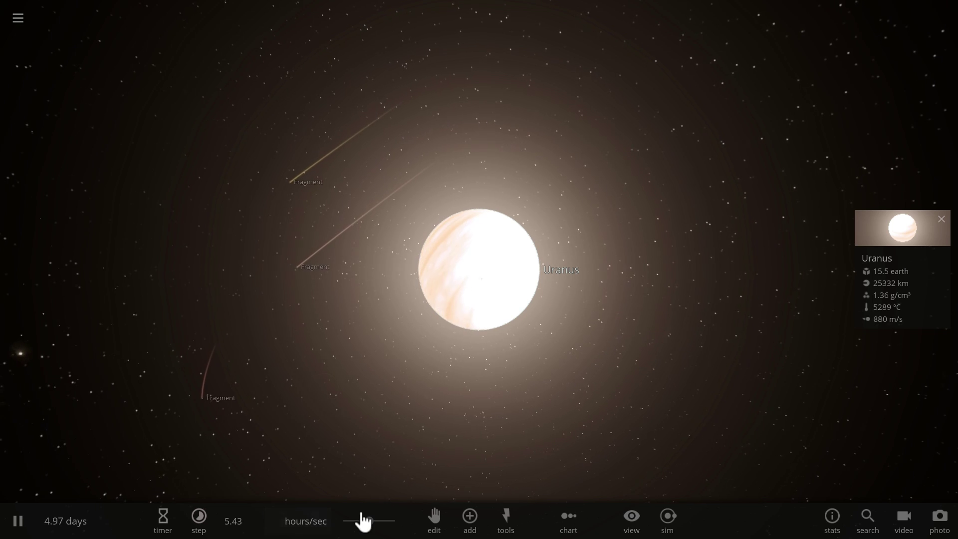
{"action": "left_click_drag", "start_coordinate": [370, 522], "coordinate": [389, 522]}
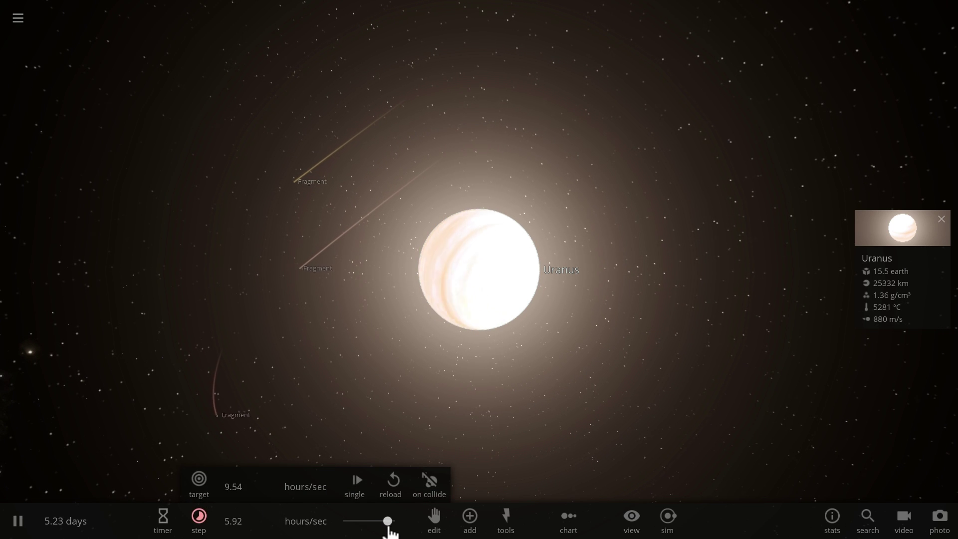
{"action": "left_click", "coordinate": [422, 415]}
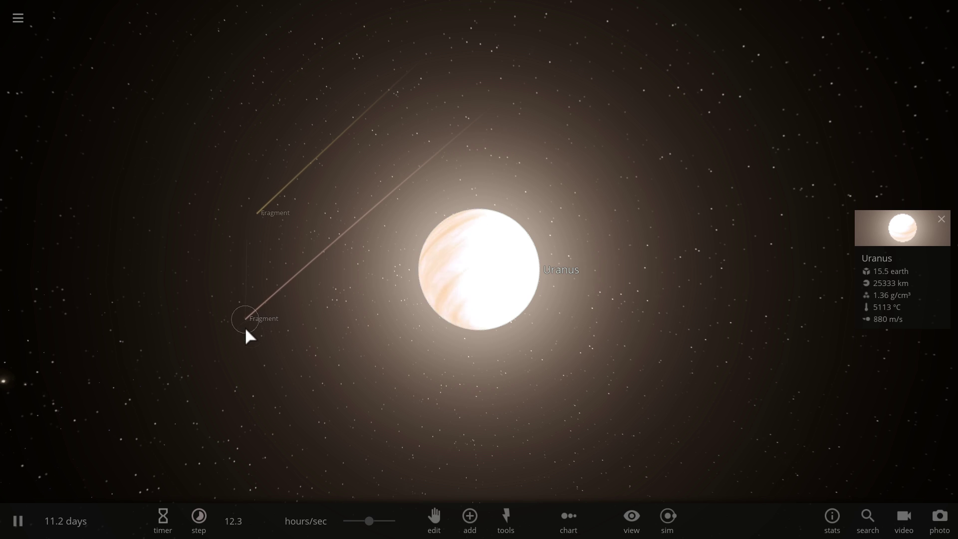
{"action": "left_click", "coordinate": [245, 322]}
- Start another empty simulation and place Uranus in it
{"action": "left_click", "coordinate": [18, 18]}
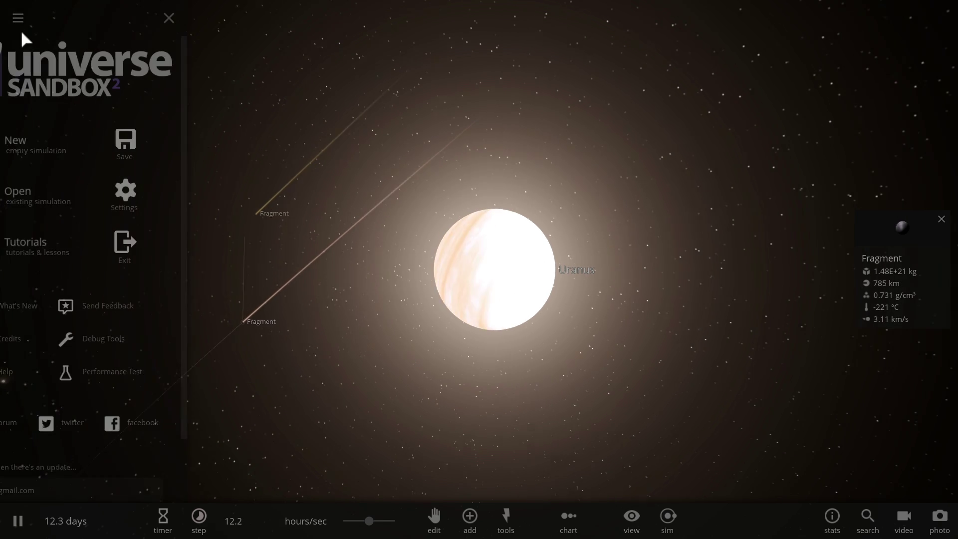
{"action": "left_click", "coordinate": [62, 141]}
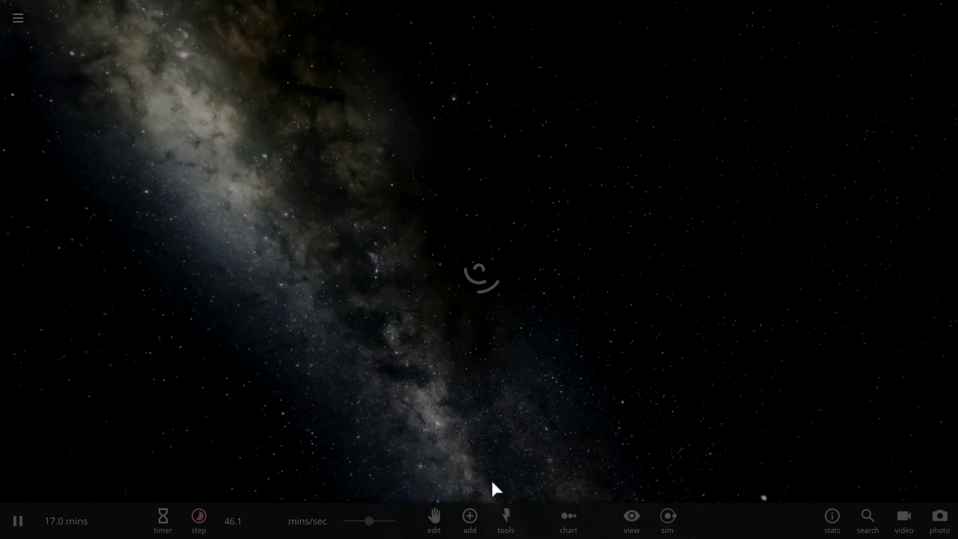
{"action": "left_click", "coordinate": [469, 519]}
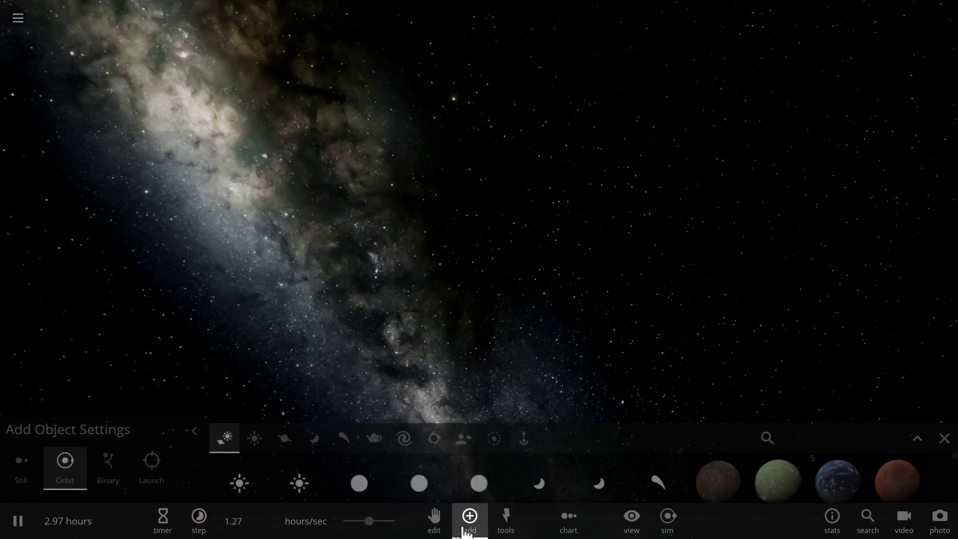
{"action": "scroll", "coordinate": [796, 484], "scroll_direction": "down", "scroll_amount": 10}
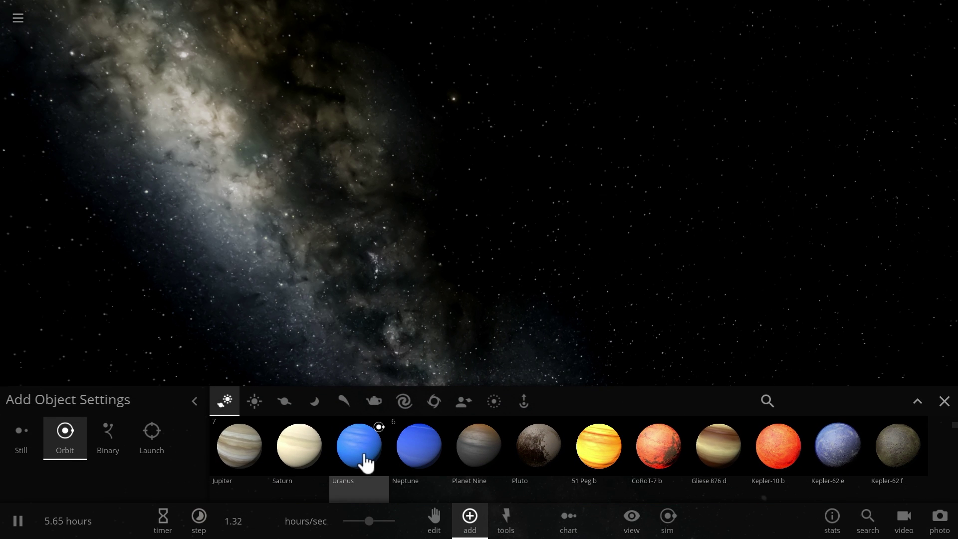
{"action": "left_click", "coordinate": [478, 196]}
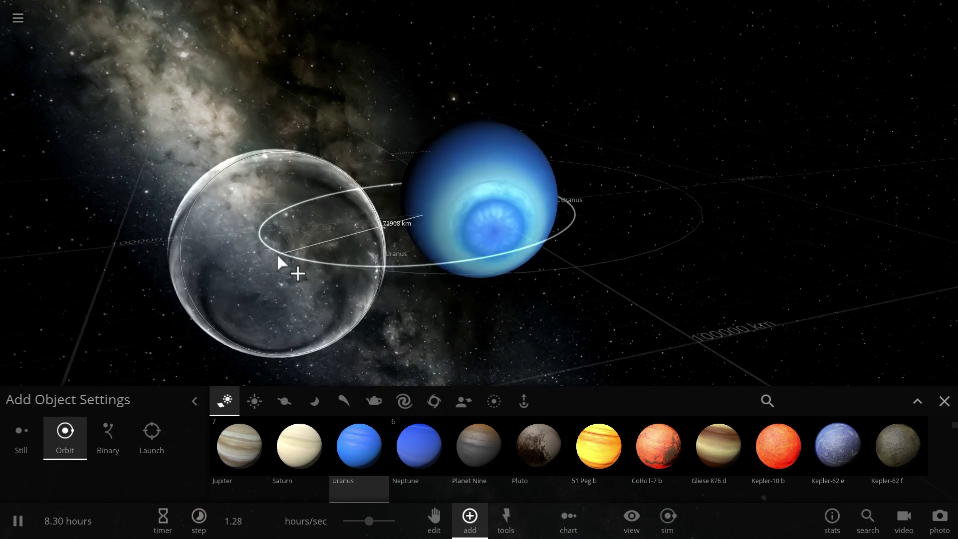
- Launch an Earth at Uranus at 30.0 km/s, pause to close the object catalogue, and resume the simulation
{"action": "scroll", "coordinate": [517, 446], "scroll_direction": "down", "scroll_amount": 5}
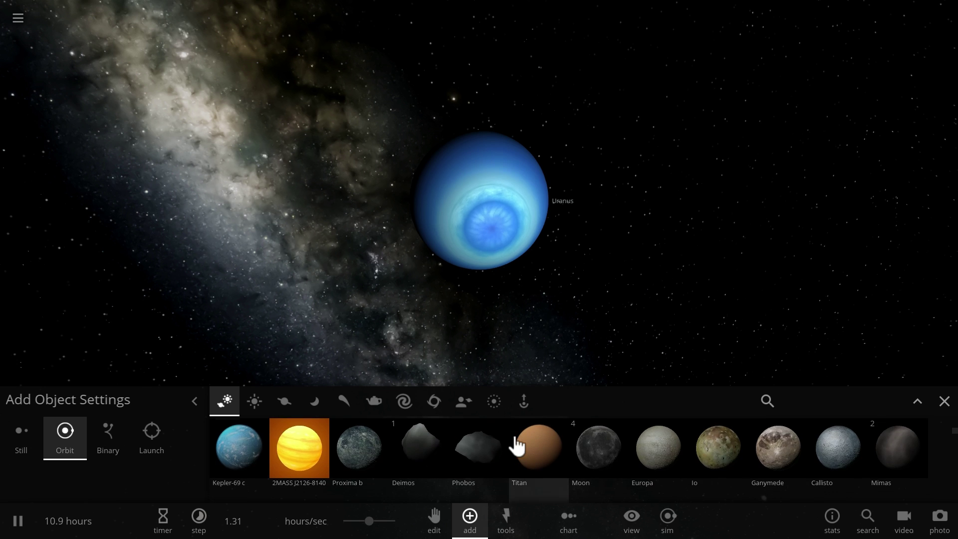
{"action": "scroll", "coordinate": [516, 445], "scroll_direction": "up", "scroll_amount": 15}
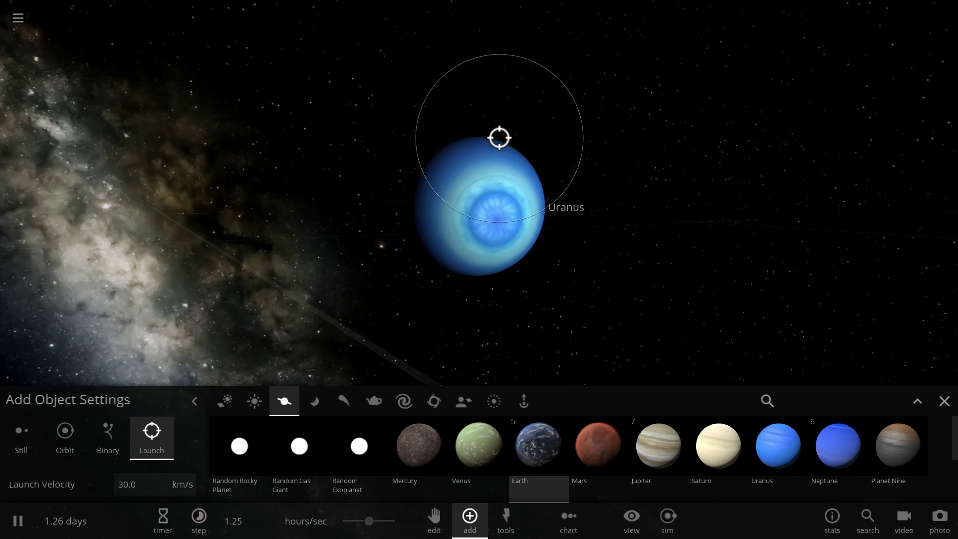
{"action": "left_click", "coordinate": [499, 138]}
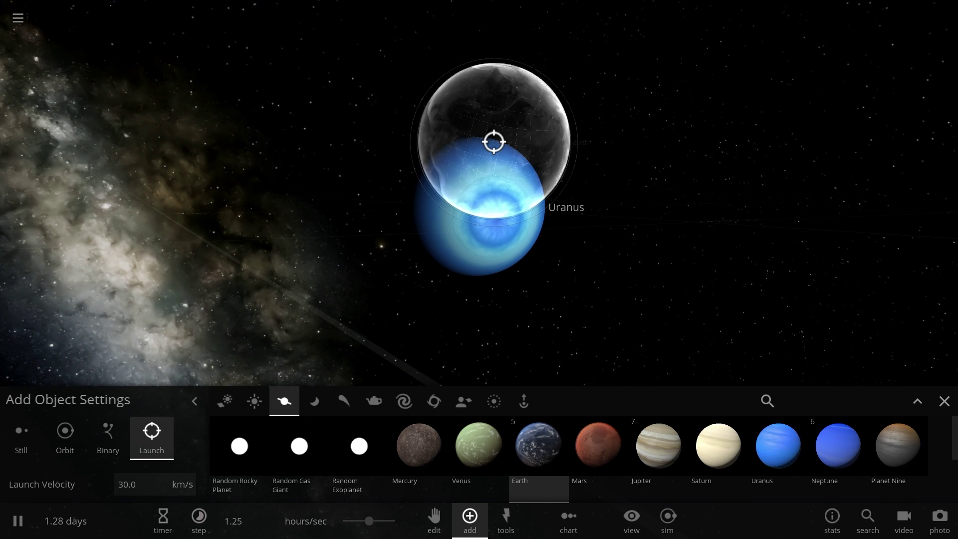
{"action": "key", "text": "space"}
{"action": "left_click", "coordinate": [944, 401]}
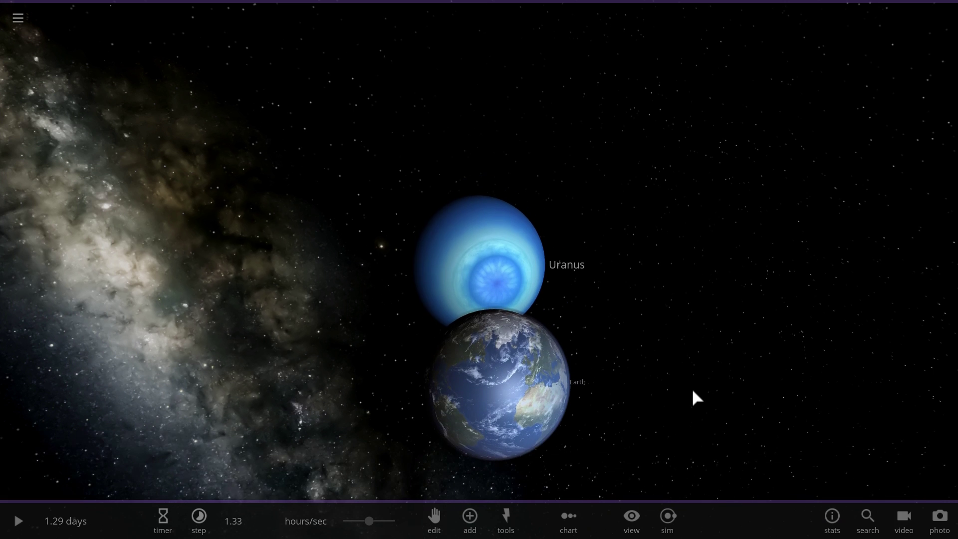
{"action": "key", "text": "space"}
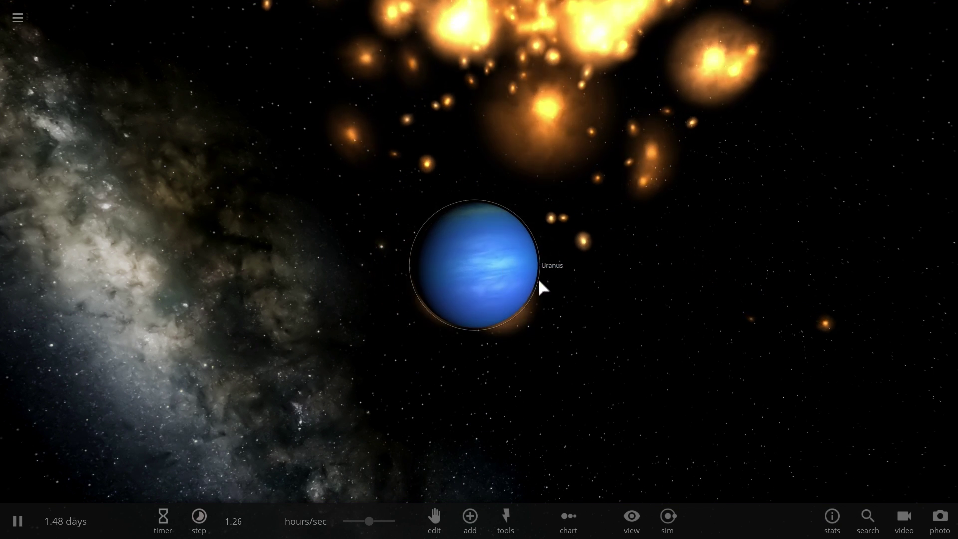
- Centre the view on the heated Uranus and speed up the simulation to about 6.68 hours/sec
{"action": "left_click_drag", "start_coordinate": [605, 317], "coordinate": [502, 289]}
{"action": "scroll", "coordinate": [522, 298], "scroll_direction": "up", "scroll_amount": 2}
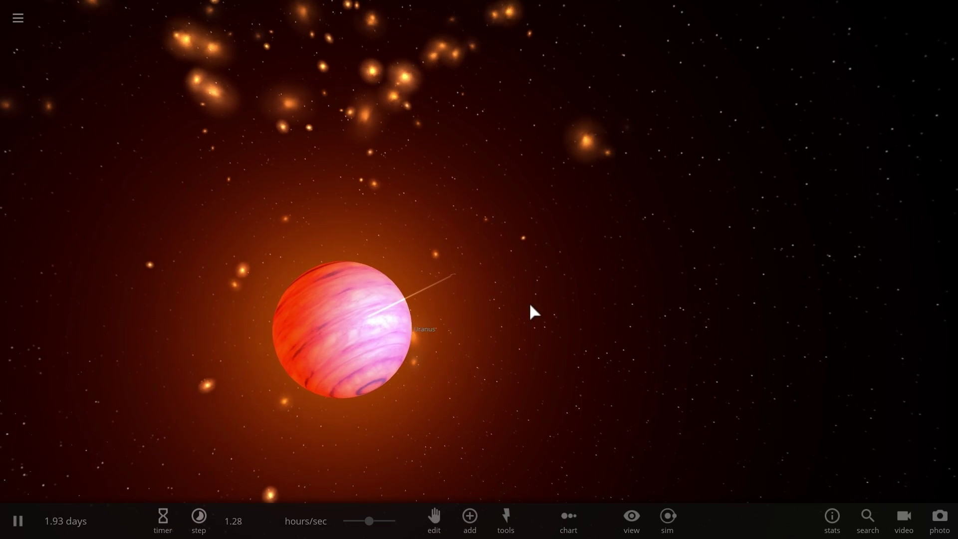
{"action": "left_click", "coordinate": [356, 327]}
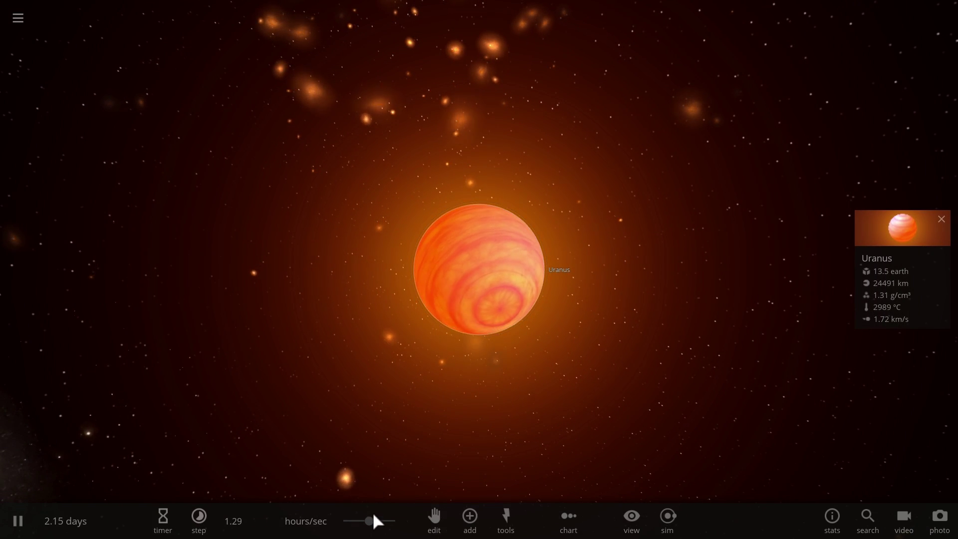
{"action": "left_click_drag", "start_coordinate": [368, 521], "coordinate": [393, 524]}
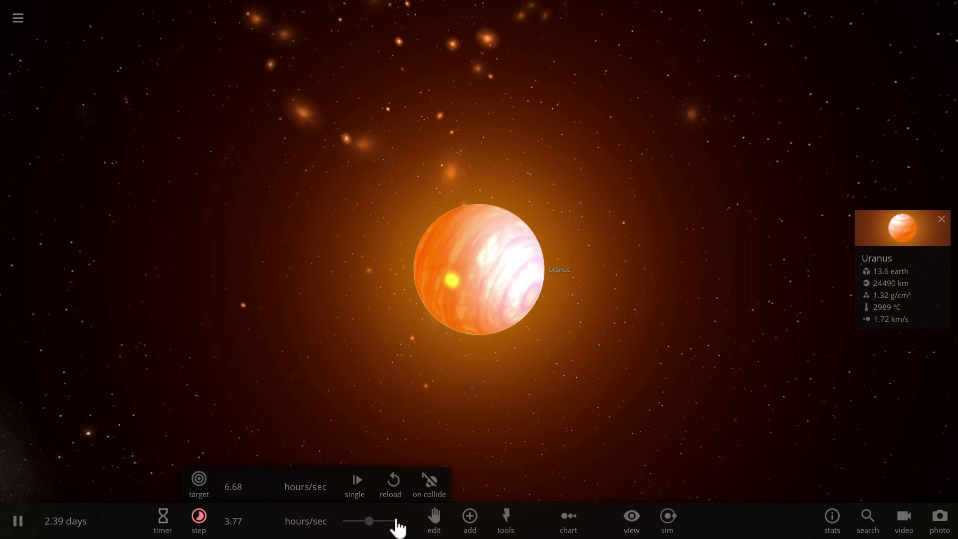
- Pause the simulation, select Uranus with all surrounding fragments, convert the fragments to full bodies, and resume
{"action": "key", "text": "space"}
{"action": "scroll", "coordinate": [492, 350], "scroll_direction": "down", "scroll_amount": 3}
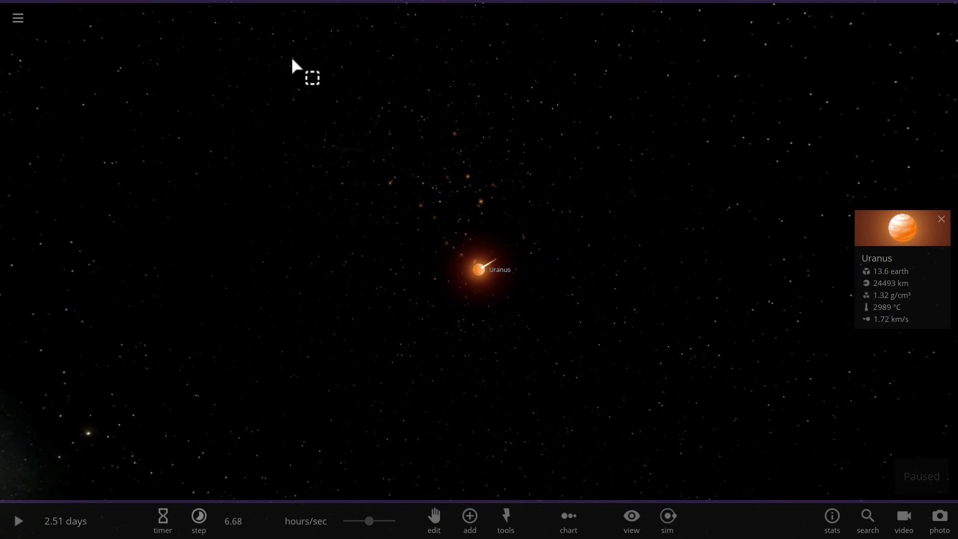
{"action": "left_click_drag", "start_coordinate": [291, 56], "coordinate": [670, 382]}
{"action": "scroll", "coordinate": [517, 307], "scroll_direction": "up", "scroll_amount": 3}
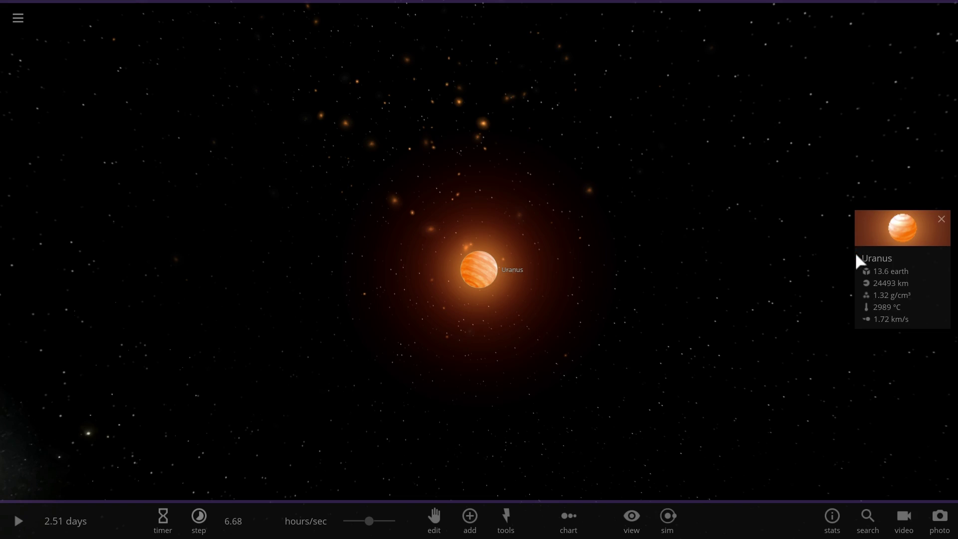
{"action": "left_click", "coordinate": [895, 263]}
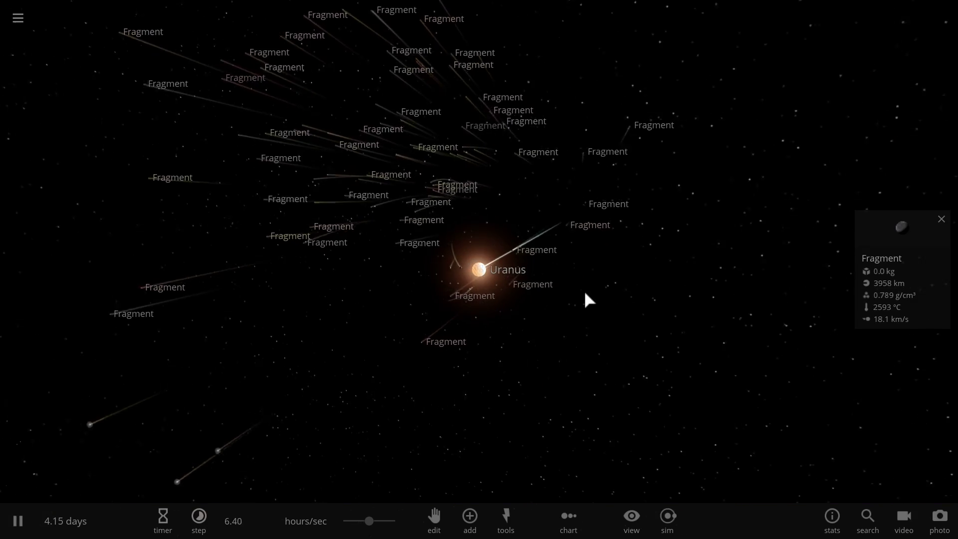
- Examine the converted fragments and their trails around Uranus from near and far as they move away
{"action": "scroll", "coordinate": [488, 284], "scroll_direction": "up", "scroll_amount": 3}
{"action": "left_click_drag", "start_coordinate": [501, 295], "coordinate": [556, 289]}
{"action": "scroll", "coordinate": [559, 297], "scroll_direction": "up", "scroll_amount": 4}
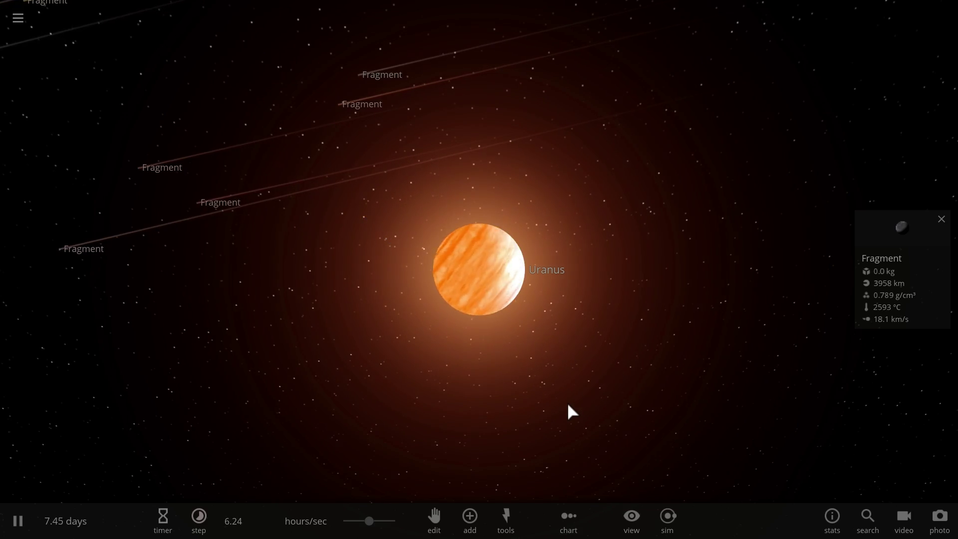
{"action": "scroll", "coordinate": [514, 352], "scroll_direction": "down", "scroll_amount": 5}
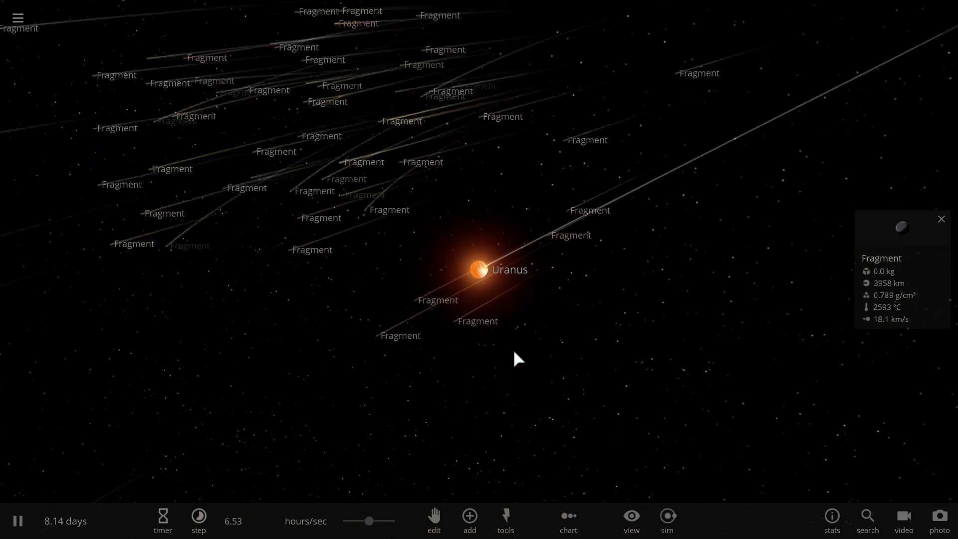
{"action": "left_click_drag", "start_coordinate": [515, 353], "coordinate": [473, 358]}
{"action": "scroll", "coordinate": [491, 268], "scroll_direction": "up", "scroll_amount": 5}
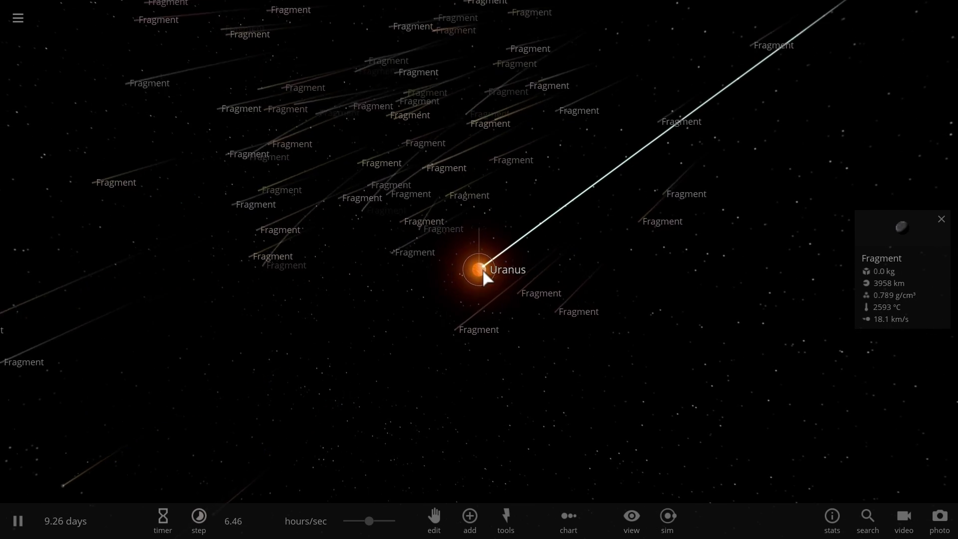
{"action": "scroll", "coordinate": [485, 275], "scroll_direction": "up", "scroll_amount": 3}
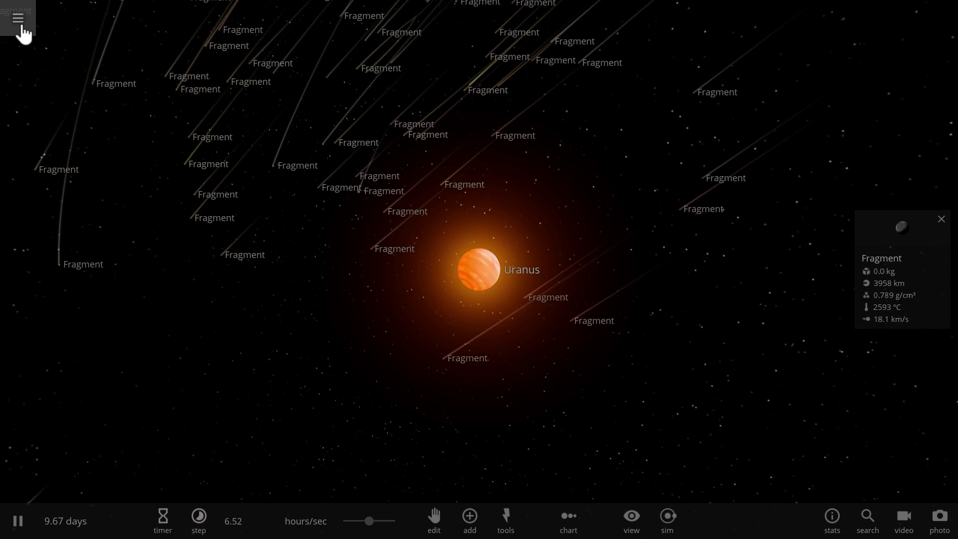
- Start another empty simulation, place Uranus in it, and run the next planetary collision
{"action": "left_click", "coordinate": [19, 19]}
{"action": "left_click", "coordinate": [76, 142]}
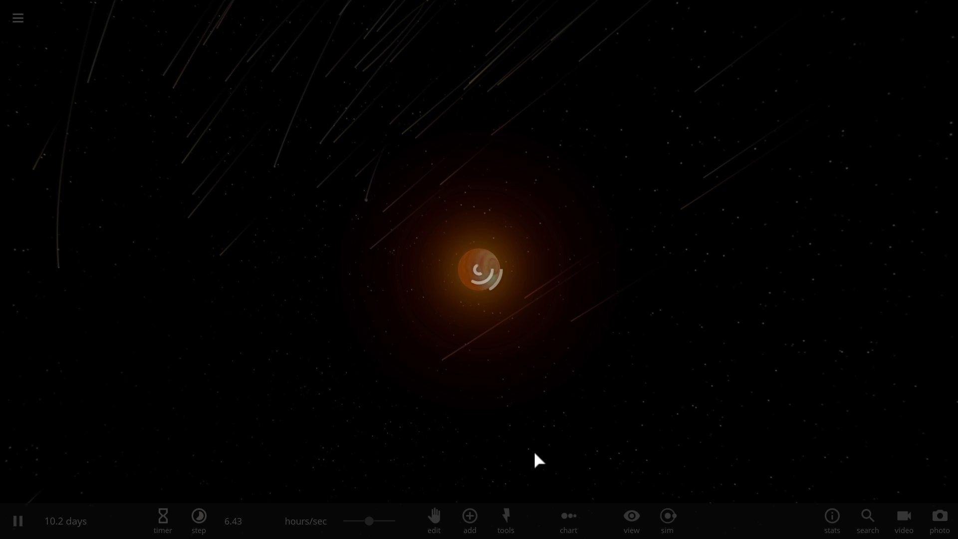
{"action": "left_click", "coordinate": [472, 520]}
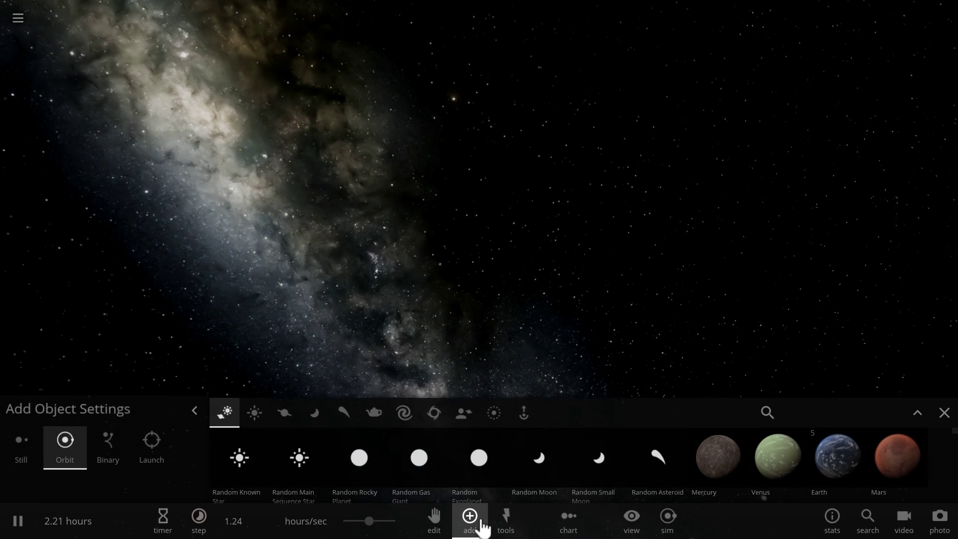
{"action": "scroll", "coordinate": [850, 440], "scroll_direction": "down", "scroll_amount": 5}
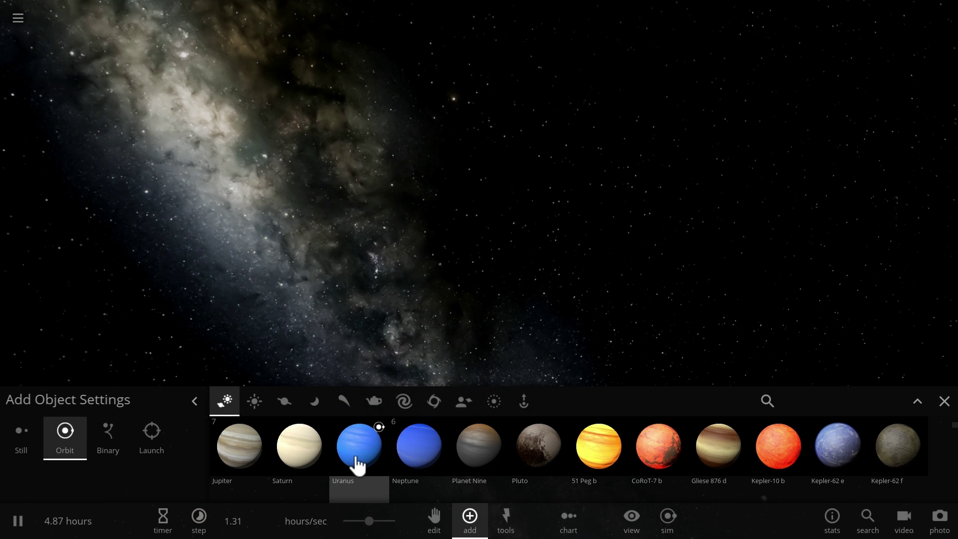
{"action": "left_click", "coordinate": [455, 230]}
{"action": "key", "text": "space"}
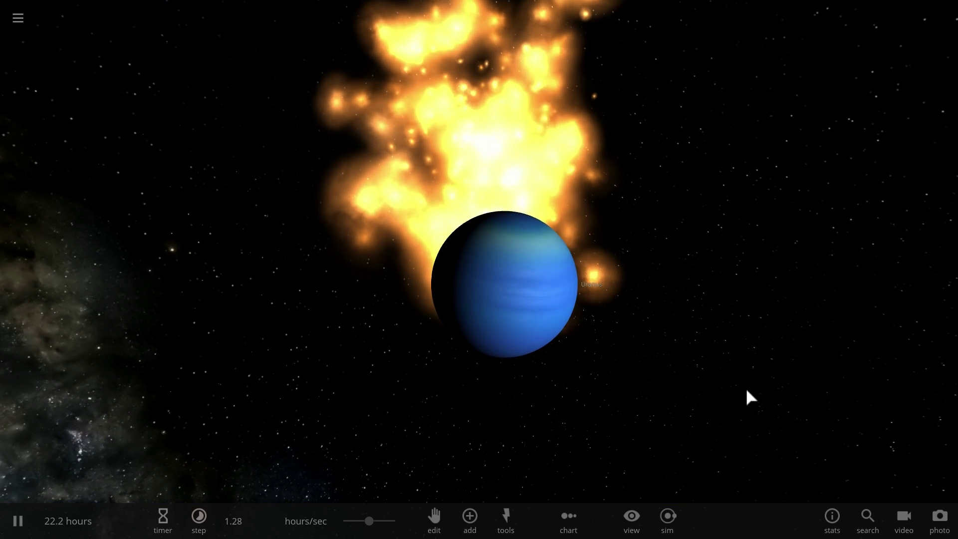
- Pause shortly after the impact, select Uranus with its fragments, convert all fragments to full bodies, and resume
{"action": "scroll", "coordinate": [706, 367], "scroll_direction": "down", "scroll_amount": 2}
{"action": "left_click_drag", "start_coordinate": [616, 368], "coordinate": [704, 364]}
{"action": "scroll", "coordinate": [704, 364], "scroll_direction": "down", "scroll_amount": 4}
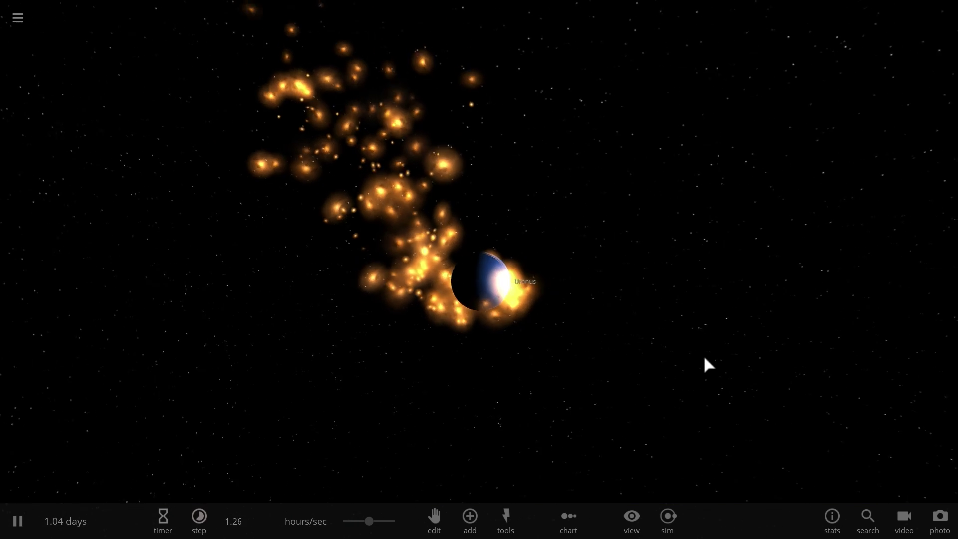
{"action": "key", "text": "space"}
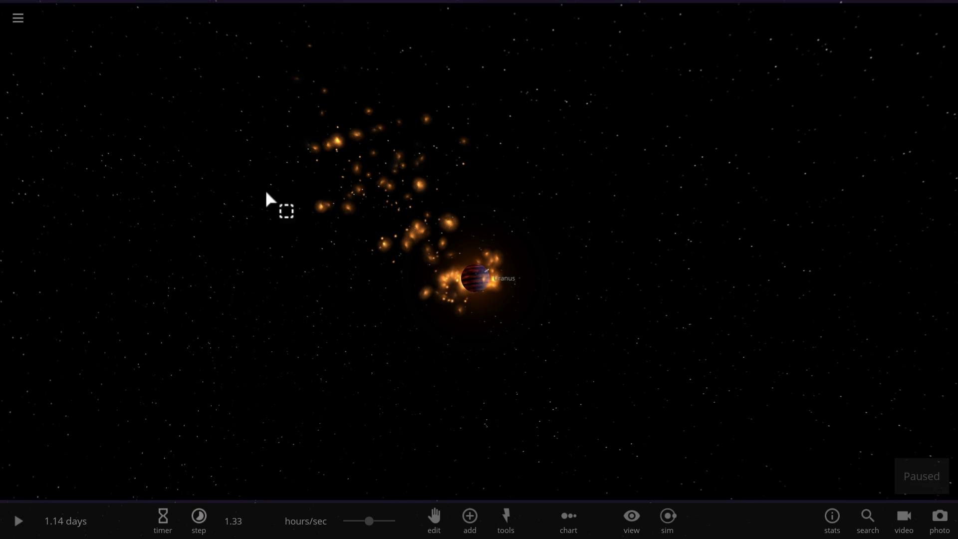
{"action": "left_click_drag", "start_coordinate": [231, 86], "coordinate": [574, 360]}
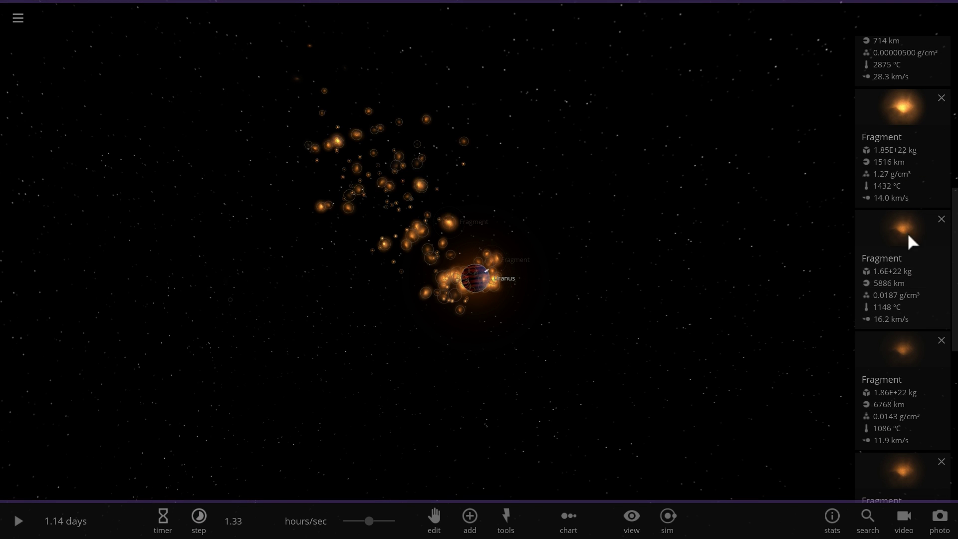
{"action": "left_click", "coordinate": [890, 230]}
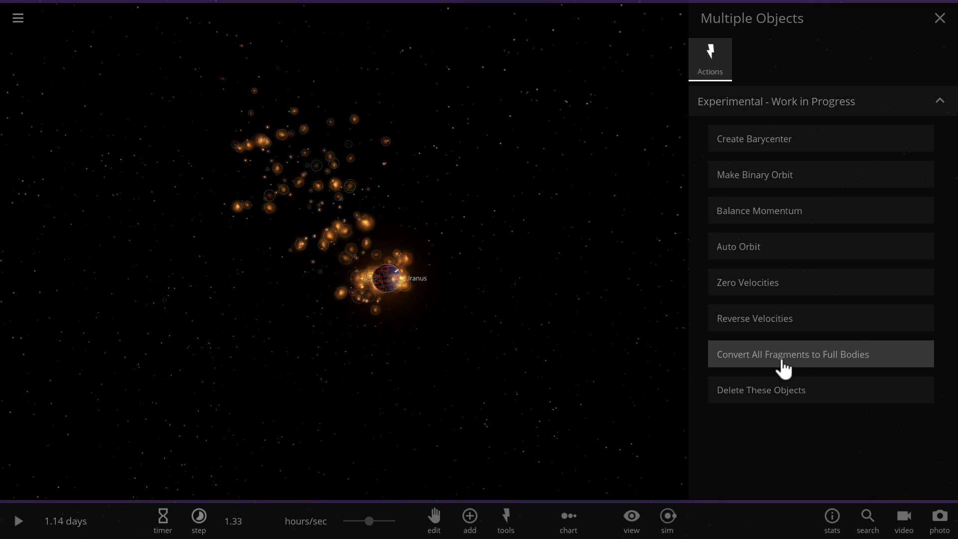
{"action": "left_click", "coordinate": [783, 361]}
{"action": "key", "text": "space"}
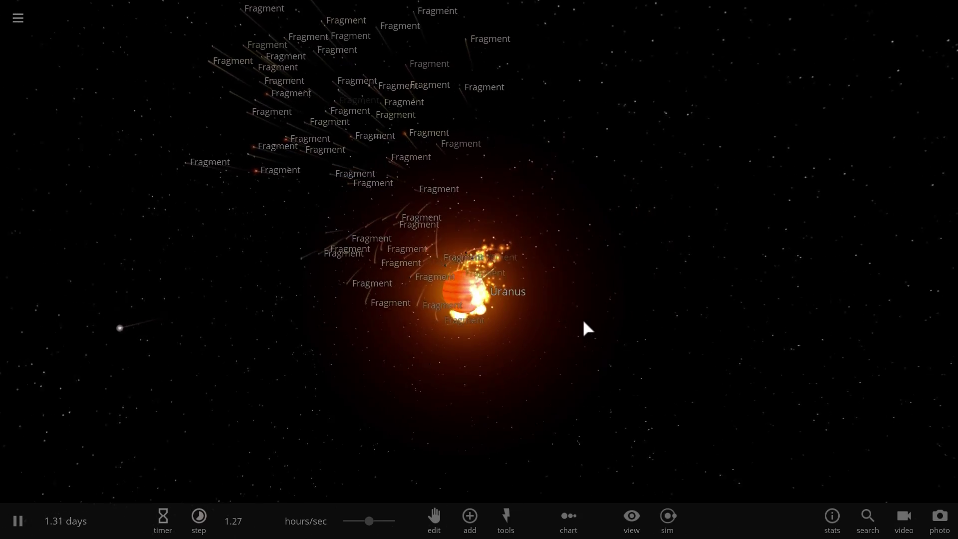
- Display the fragments' orbits instead of their trails and centre the view on the glowing Uranus
{"action": "left_click_drag", "start_coordinate": [434, 306], "coordinate": [643, 327]}
{"action": "scroll", "coordinate": [534, 302], "scroll_direction": "up", "scroll_amount": 3}
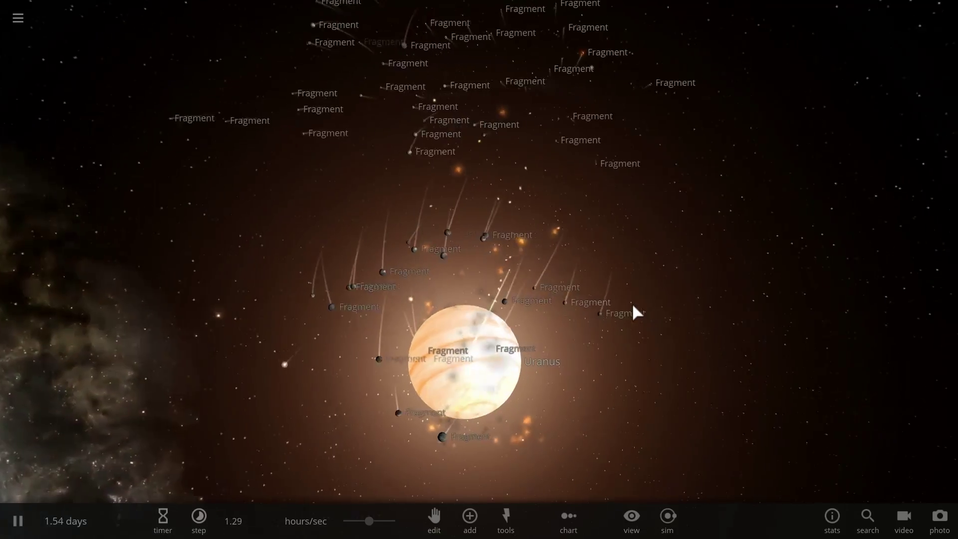
{"action": "scroll", "coordinate": [634, 304], "scroll_direction": "down", "scroll_amount": 3}
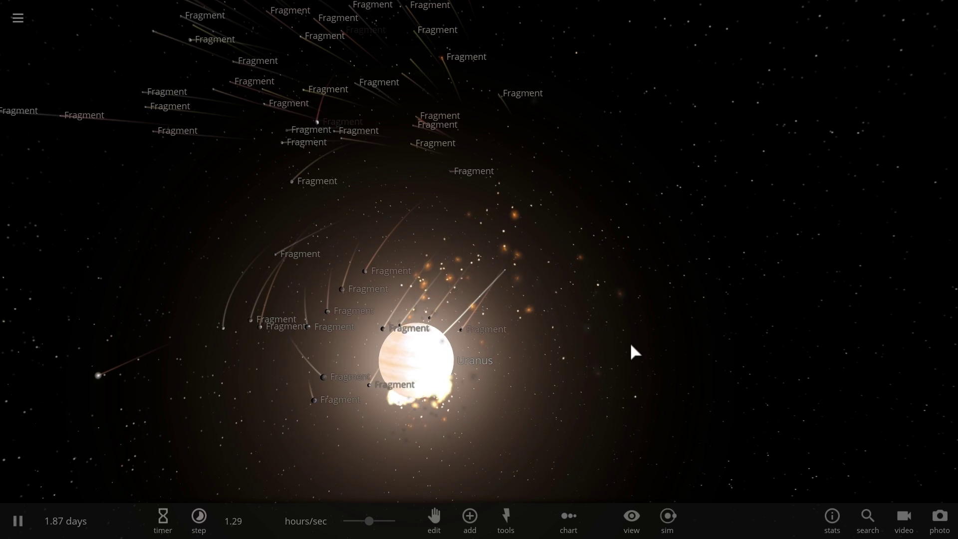
{"action": "left_click", "coordinate": [632, 522]}
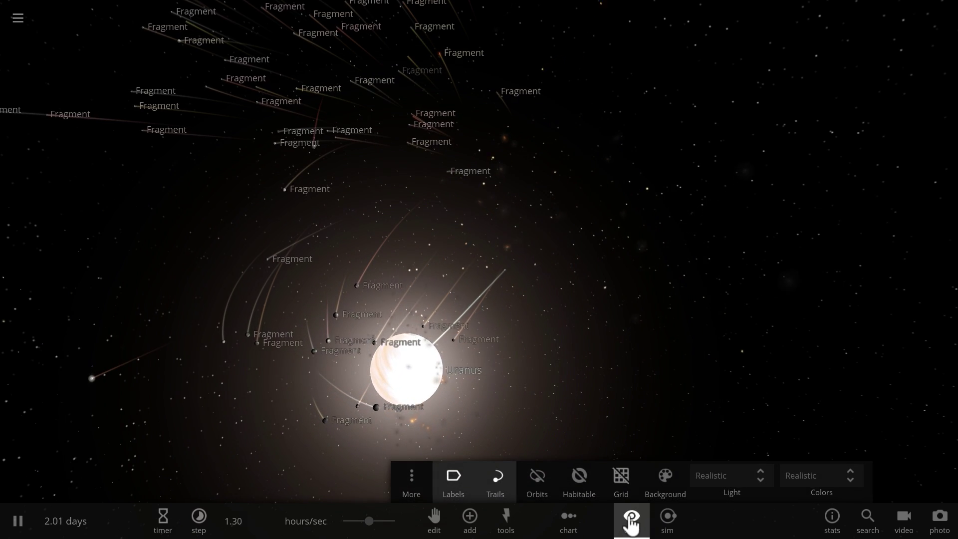
{"action": "left_click", "coordinate": [538, 483]}
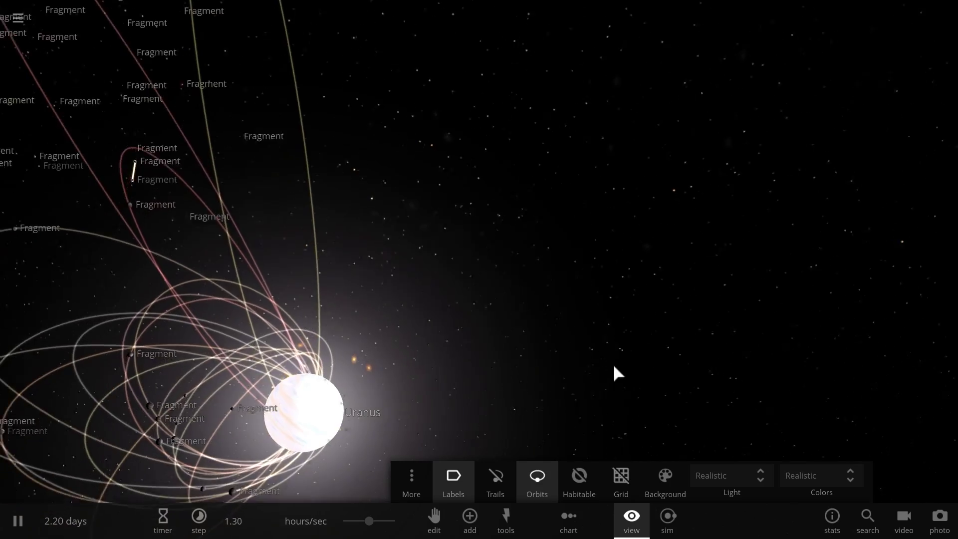
{"action": "left_click", "coordinate": [332, 397]}
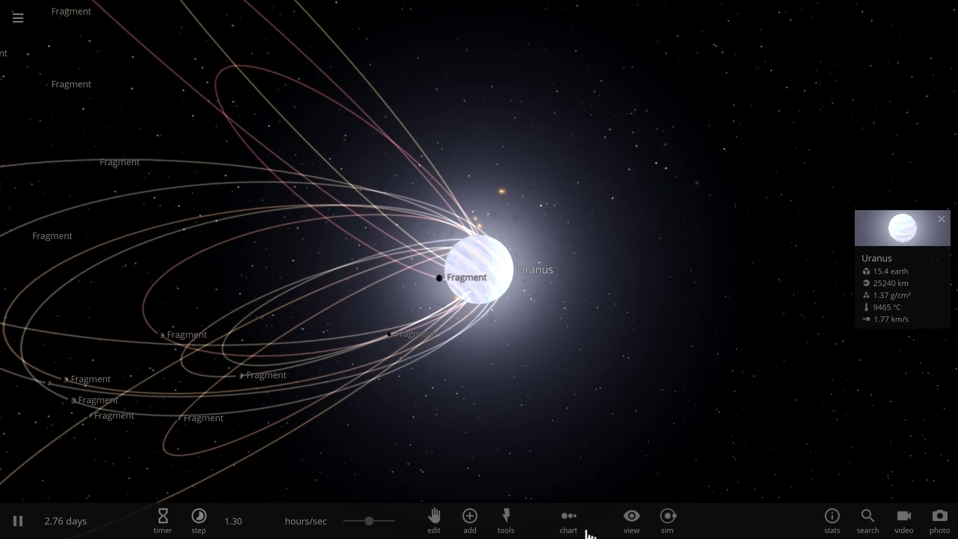
- Switch the display from orbits back to trails and follow the fragments around Uranus from several sides
{"action": "left_click", "coordinate": [628, 533]}
{"action": "left_click", "coordinate": [491, 495]}
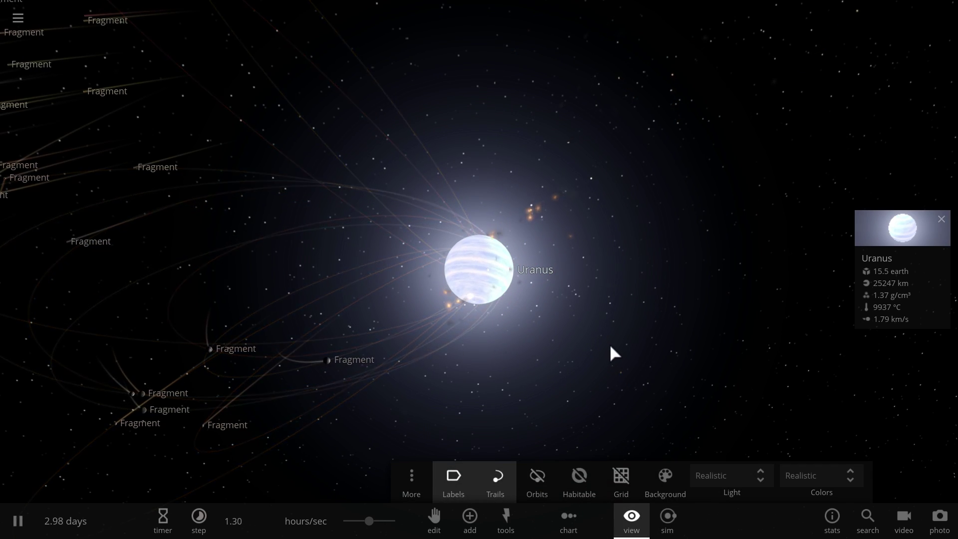
{"action": "left_click_drag", "start_coordinate": [609, 344], "coordinate": [450, 375]}
{"action": "left_click", "coordinate": [637, 520]}
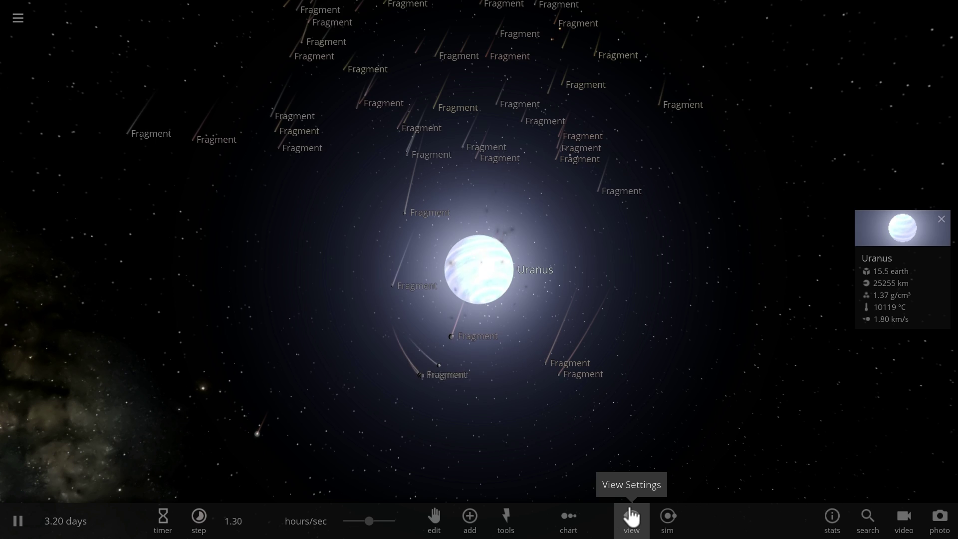
{"action": "left_click_drag", "start_coordinate": [653, 334], "coordinate": [537, 321]}
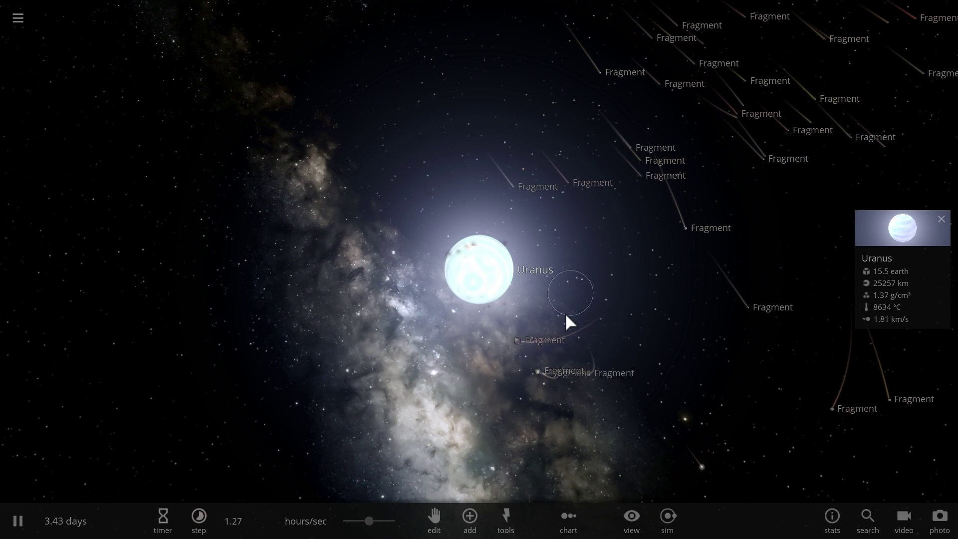
{"action": "left_click_drag", "start_coordinate": [576, 312], "coordinate": [727, 316]}
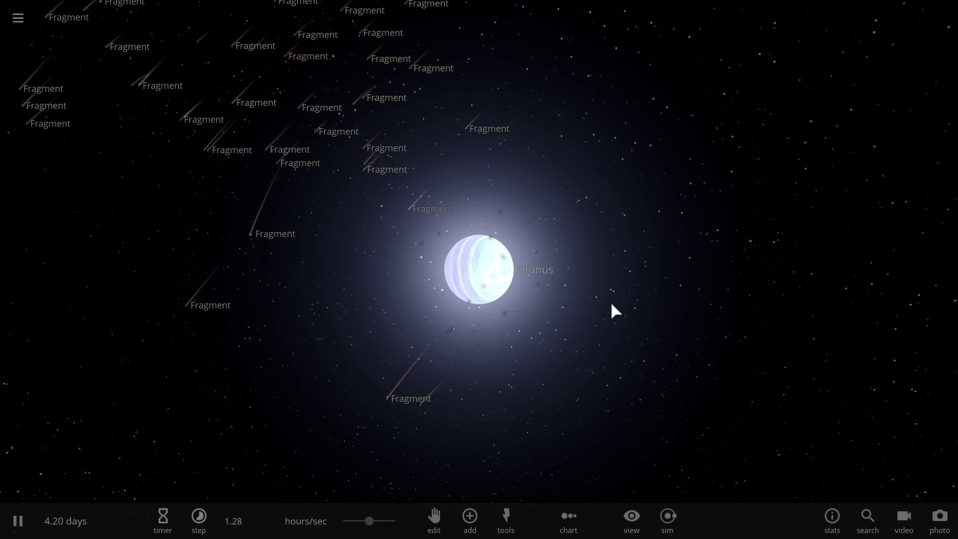
{"action": "left_click_drag", "start_coordinate": [612, 304], "coordinate": [624, 305]}
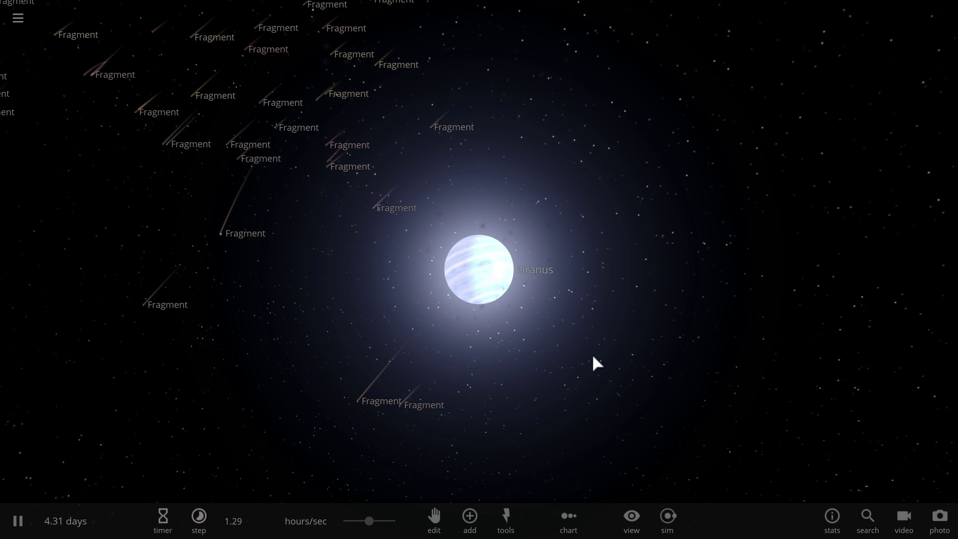
- Pause to select the leftover fragments close to Uranus, convert them to full bodies, and resume the simulation
{"action": "key", "text": "space"}
{"action": "left_click_drag", "start_coordinate": [436, 247], "coordinate": [544, 370]}
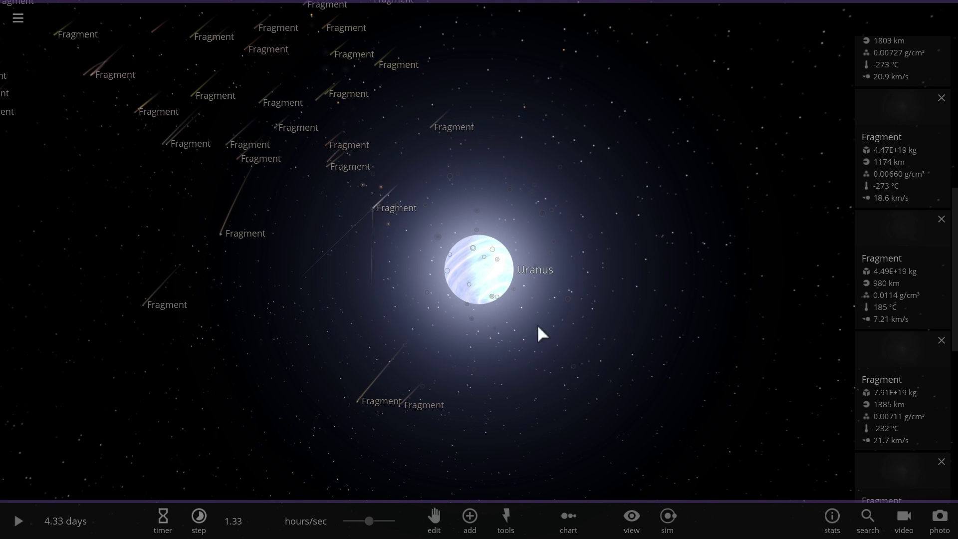
{"action": "left_click", "coordinate": [681, 345]}
{"action": "key", "text": "space"}
{"action": "scroll", "coordinate": [681, 345], "scroll_direction": "up", "scroll_amount": 3}
{"action": "left_click_drag", "start_coordinate": [681, 346], "coordinate": [835, 339]}
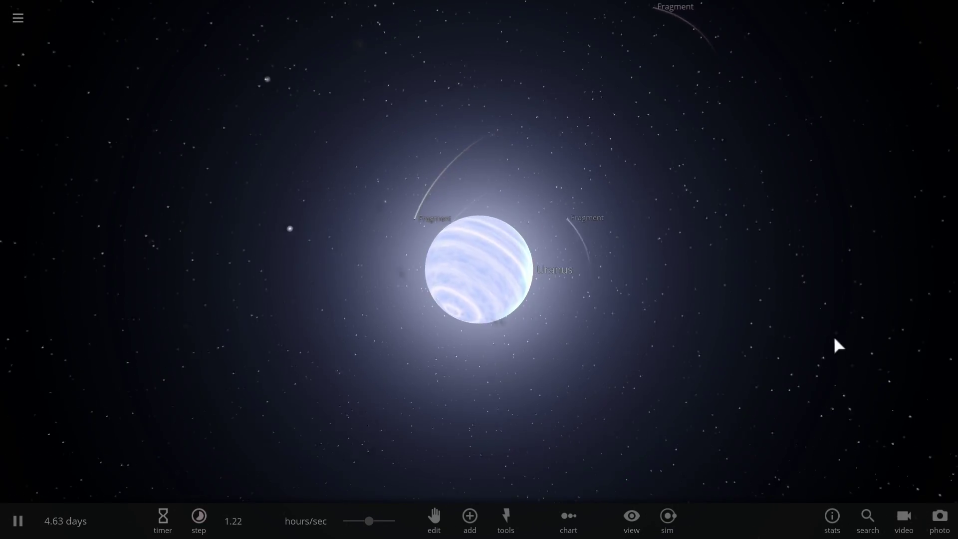
{"action": "scroll", "coordinate": [637, 367], "scroll_direction": "down", "scroll_amount": 5}
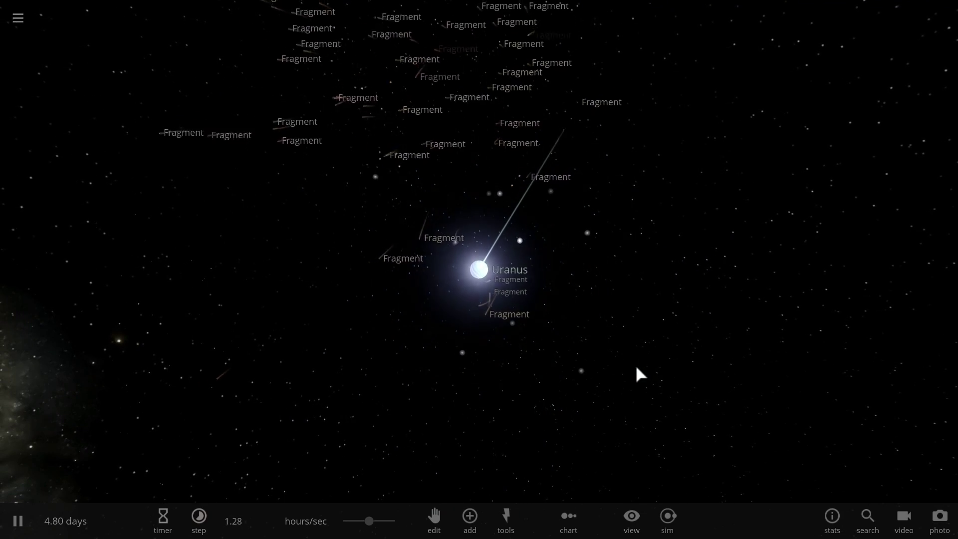
- Open the existing Solar System simulation with the Sun and its planets
{"action": "left_click_drag", "start_coordinate": [637, 367], "coordinate": [54, 43]}
{"action": "left_click", "coordinate": [19, 19]}
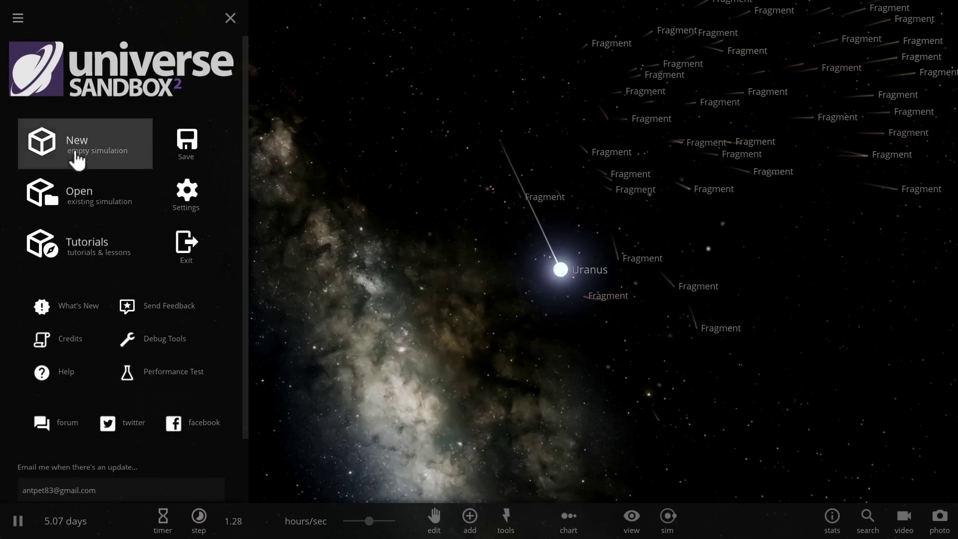
{"action": "left_click", "coordinate": [79, 190]}
{"action": "left_click", "coordinate": [193, 345]}
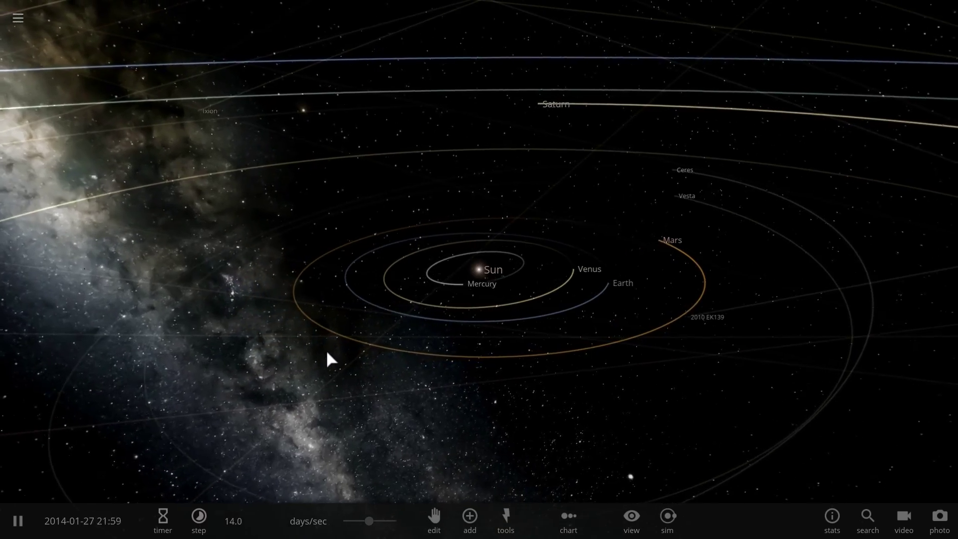
{"action": "scroll", "coordinate": [394, 355], "scroll_direction": "down", "scroll_amount": 10}
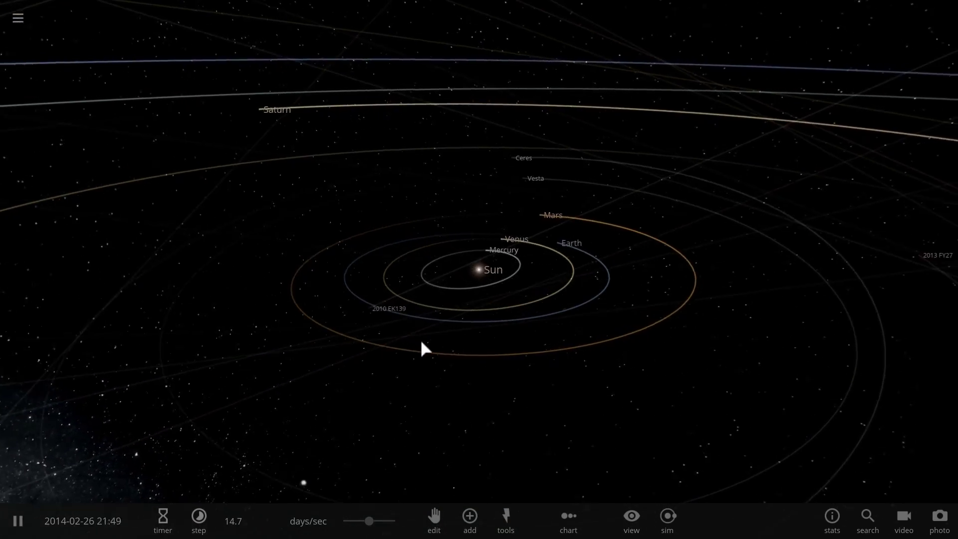
- Select Neptune, open its properties and use its actions to add moons to the planet
{"action": "scroll", "coordinate": [423, 344], "scroll_direction": "down", "scroll_amount": 5}
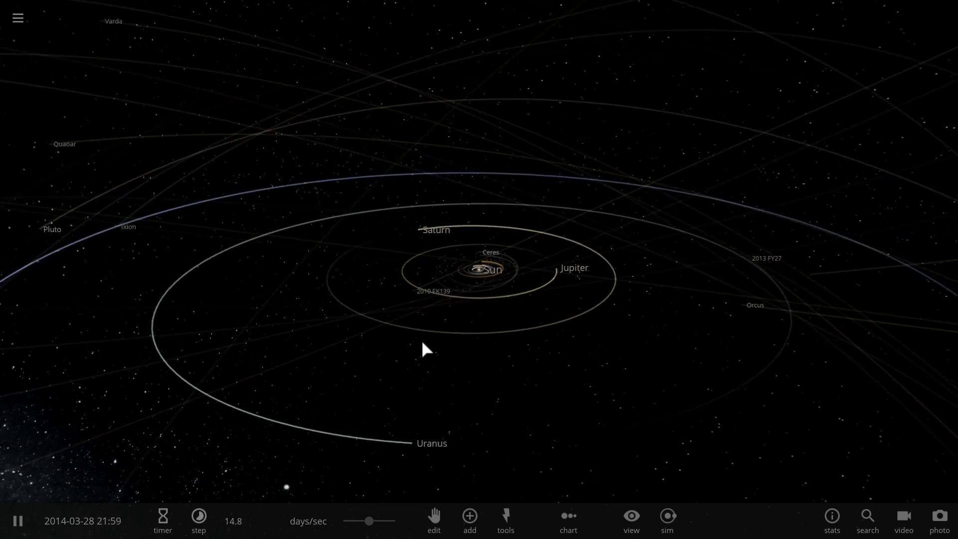
{"action": "left_click", "coordinate": [530, 422]}
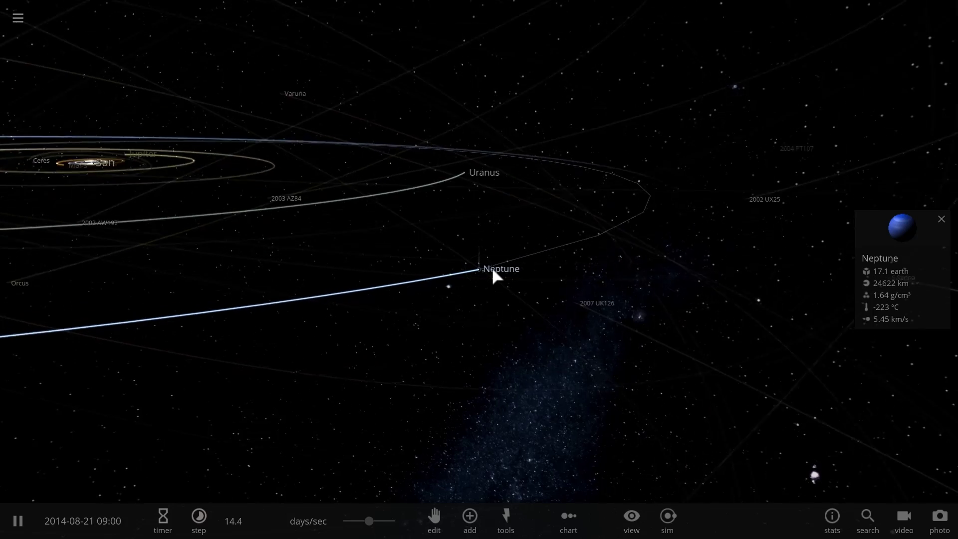
{"action": "left_click", "coordinate": [854, 224]}
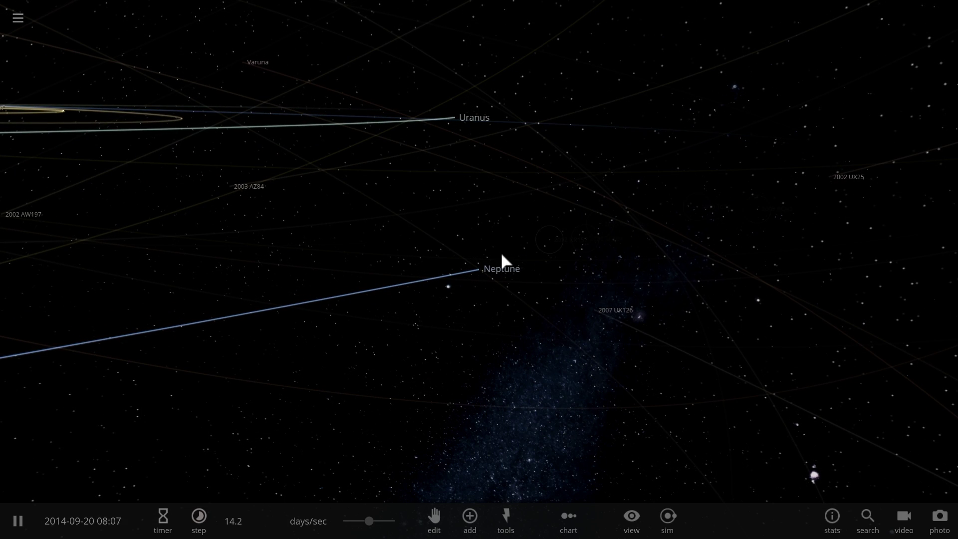
{"action": "left_click", "coordinate": [483, 266]}
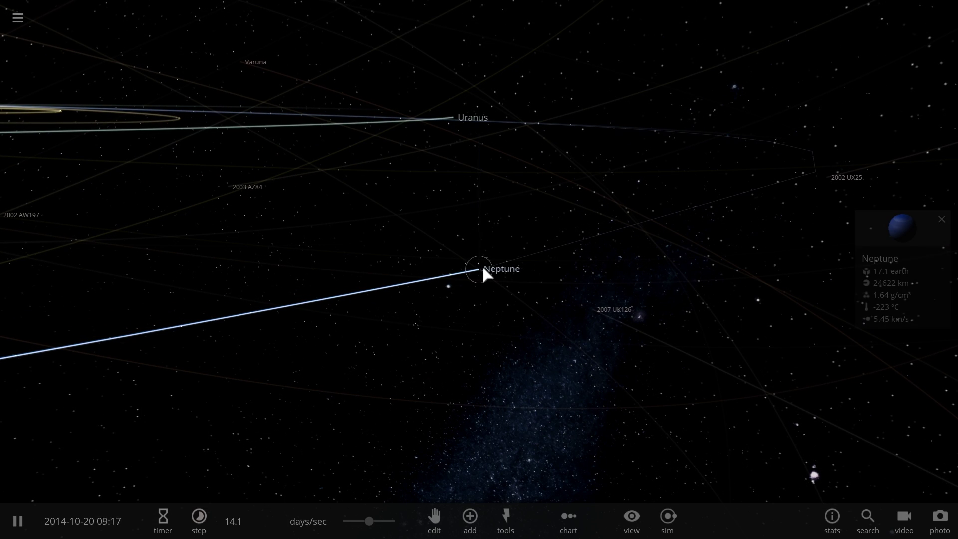
{"action": "left_click", "coordinate": [863, 232]}
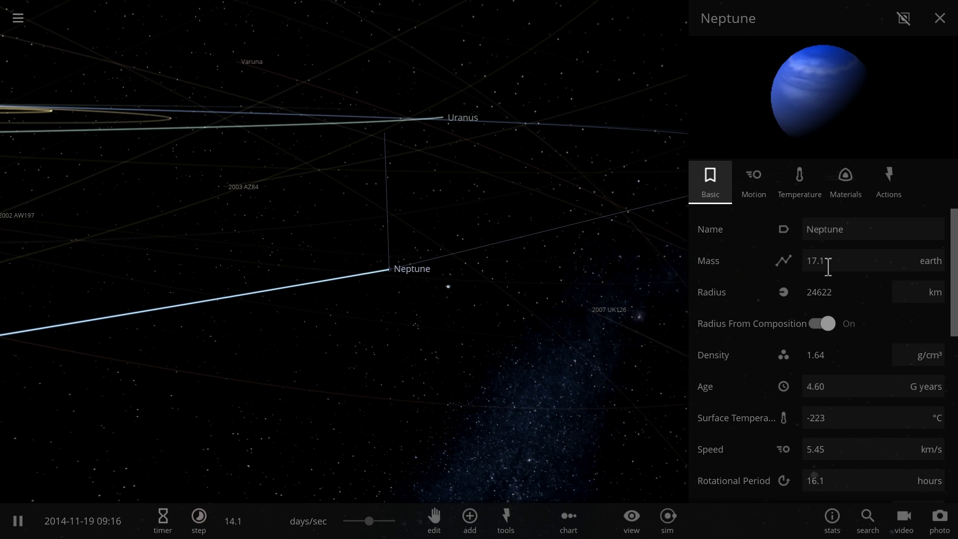
{"action": "left_click", "coordinate": [876, 192]}
{"action": "scroll", "coordinate": [841, 308], "scroll_direction": "down", "scroll_amount": 1}
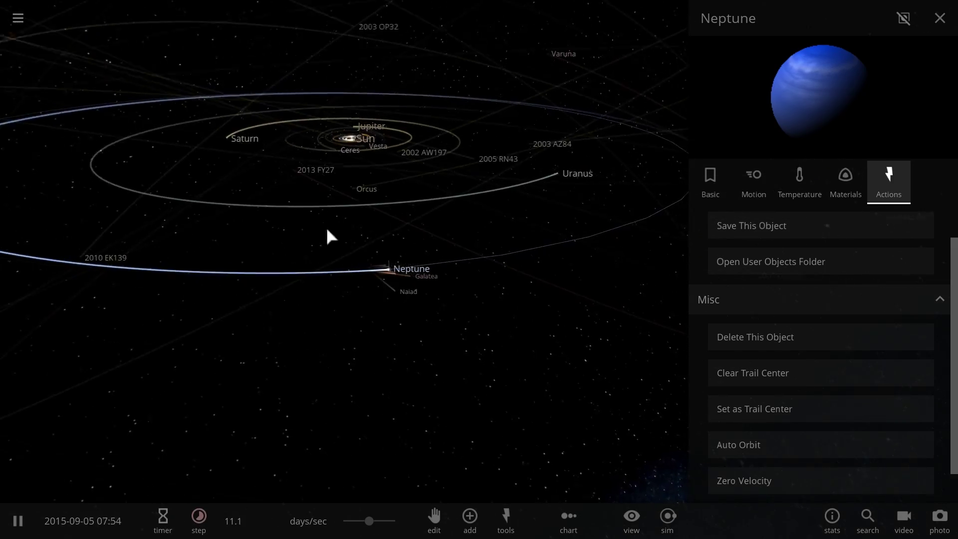
- Focus on Saturn, add moons to the planet, and slow down the simulation
{"action": "double_click", "coordinate": [241, 152]}
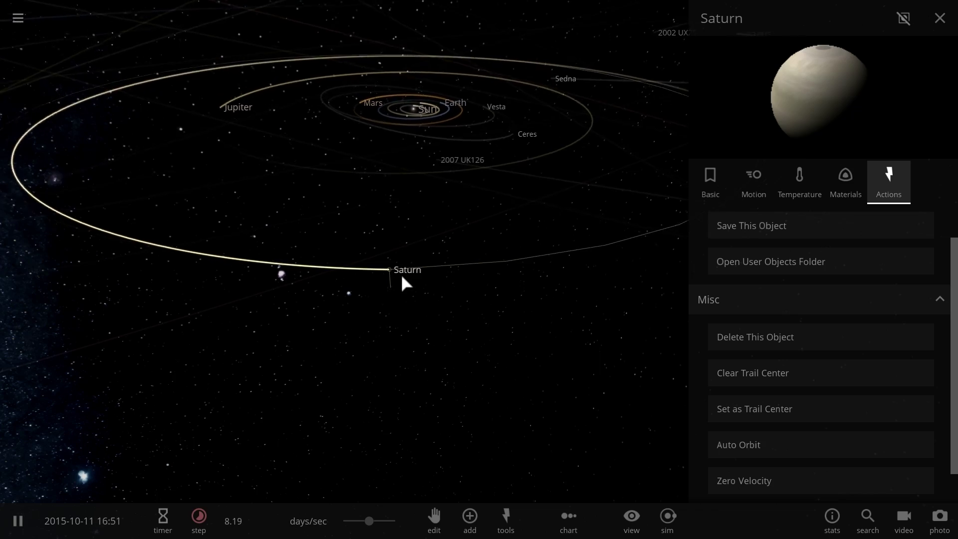
{"action": "scroll", "coordinate": [789, 374], "scroll_direction": "down", "scroll_amount": 1}
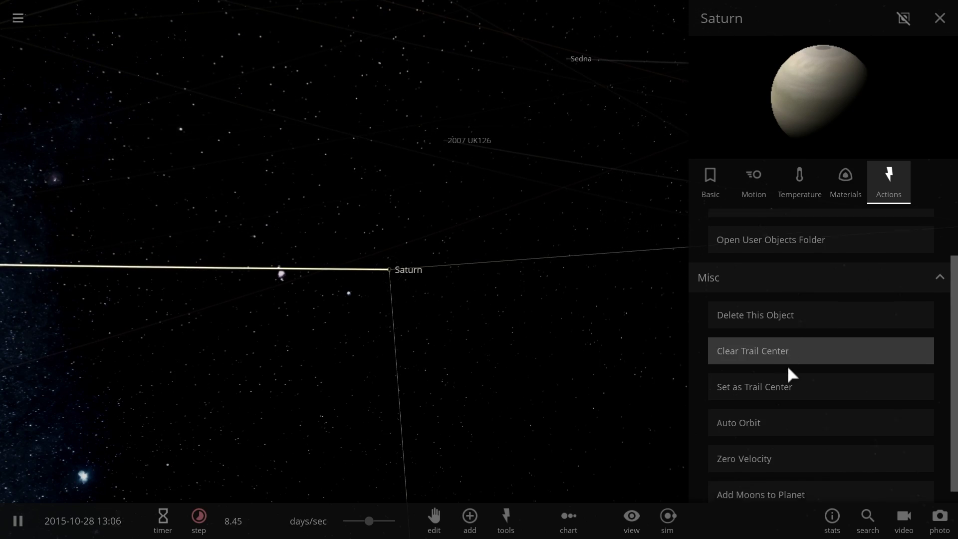
{"action": "scroll", "coordinate": [537, 332], "scroll_direction": "up", "scroll_amount": 5}
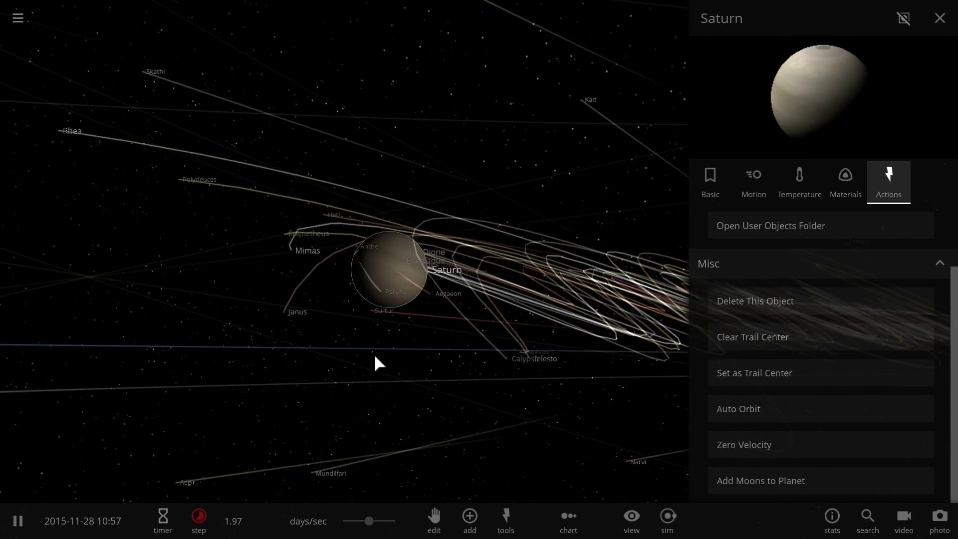
{"action": "left_click_drag", "start_coordinate": [369, 521], "coordinate": [339, 523]}
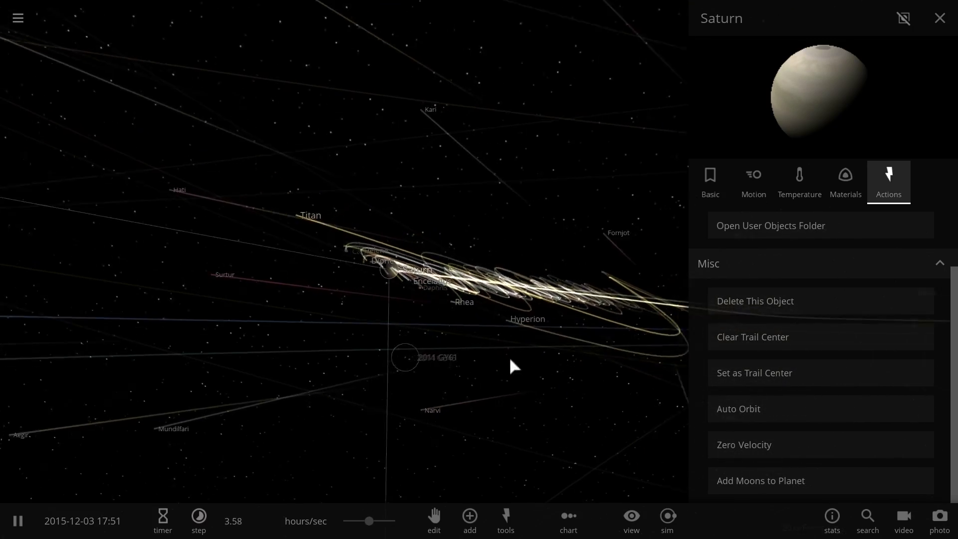
- Add moons to Jupiter and centre the view on the planet to inspect them up close
{"action": "scroll", "coordinate": [541, 373], "scroll_direction": "down", "scroll_amount": 8}
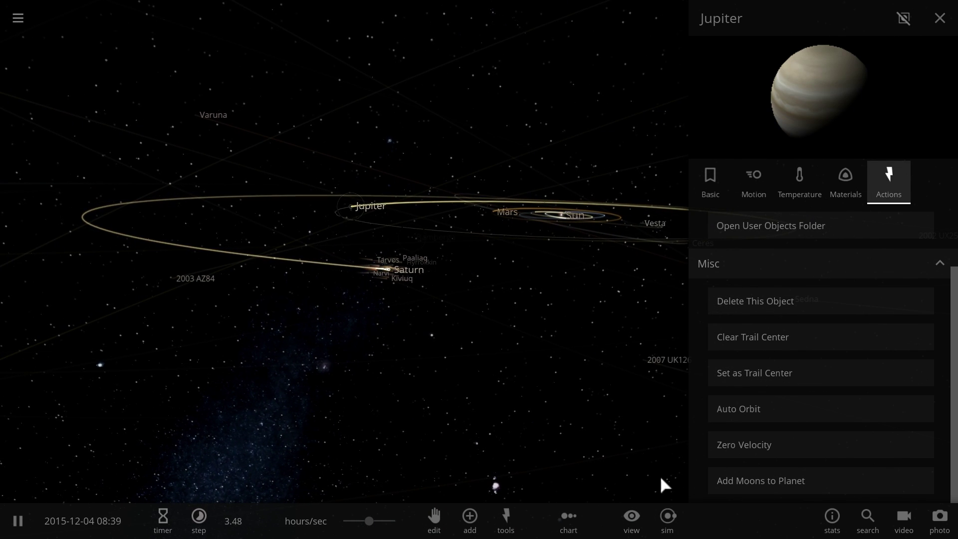
{"action": "double_click", "coordinate": [350, 206]}
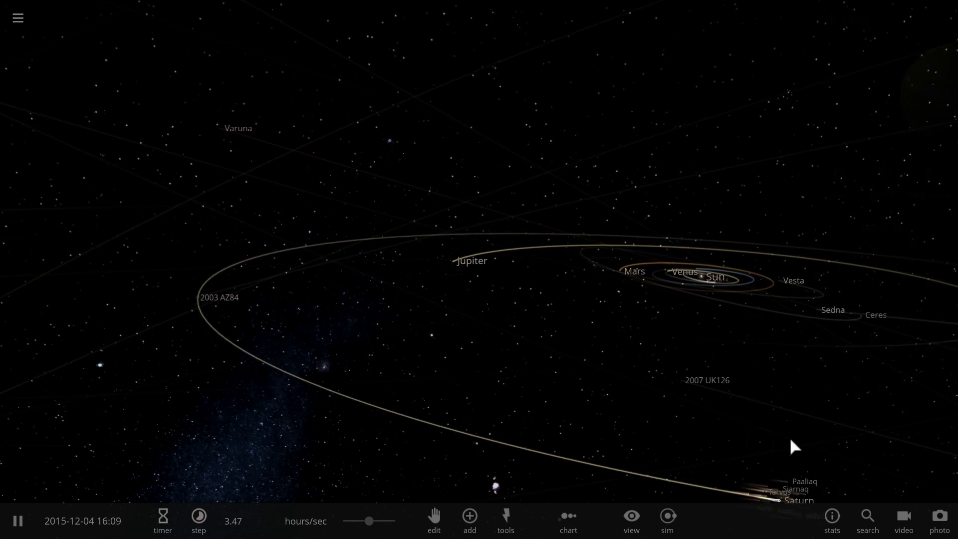
{"action": "left_click", "coordinate": [478, 275]}
{"action": "left_click", "coordinate": [851, 264]}
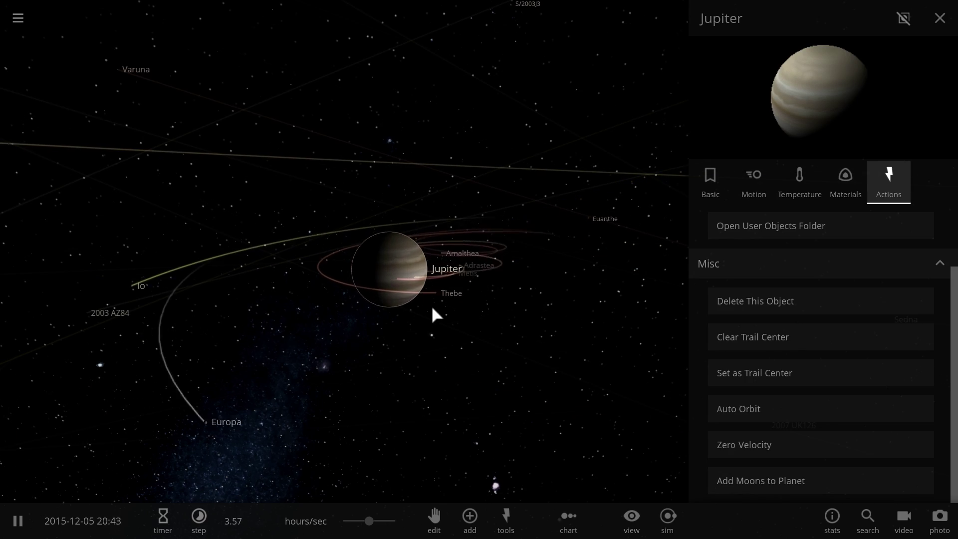
{"action": "left_click_drag", "start_coordinate": [456, 358], "coordinate": [375, 359]}
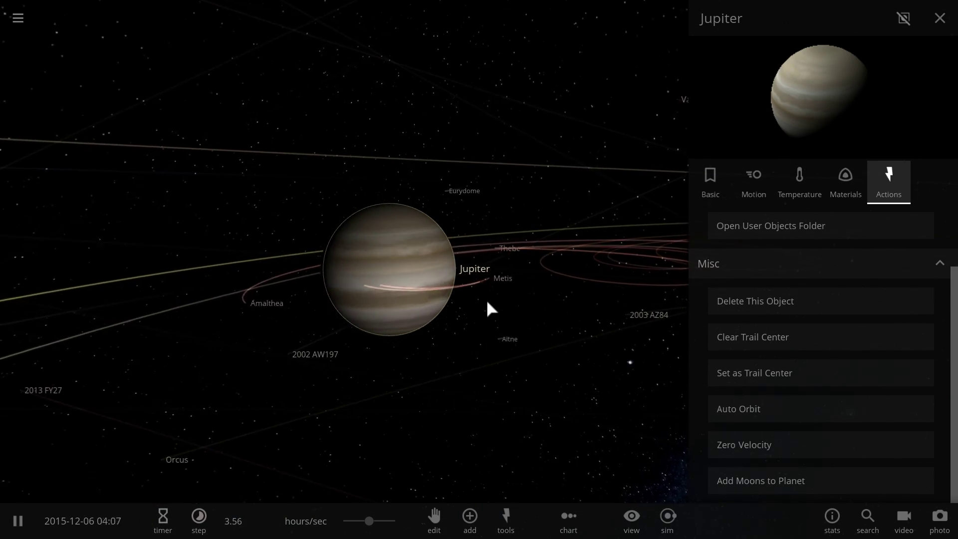
{"action": "left_click_drag", "start_coordinate": [488, 301], "coordinate": [405, 224]}
- Locate Earth among the inner planets, add moons to it, and bring Earth and the Moon into view
{"action": "scroll", "coordinate": [403, 220], "scroll_direction": "down", "scroll_amount": 5}
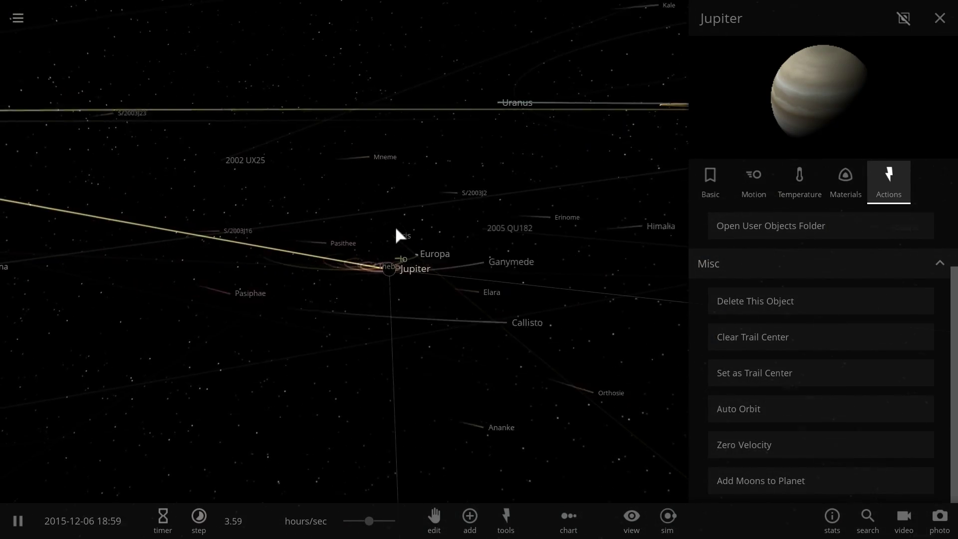
{"action": "scroll", "coordinate": [385, 233], "scroll_direction": "down", "scroll_amount": 2}
{"action": "left_click_drag", "start_coordinate": [385, 232], "coordinate": [492, 252]}
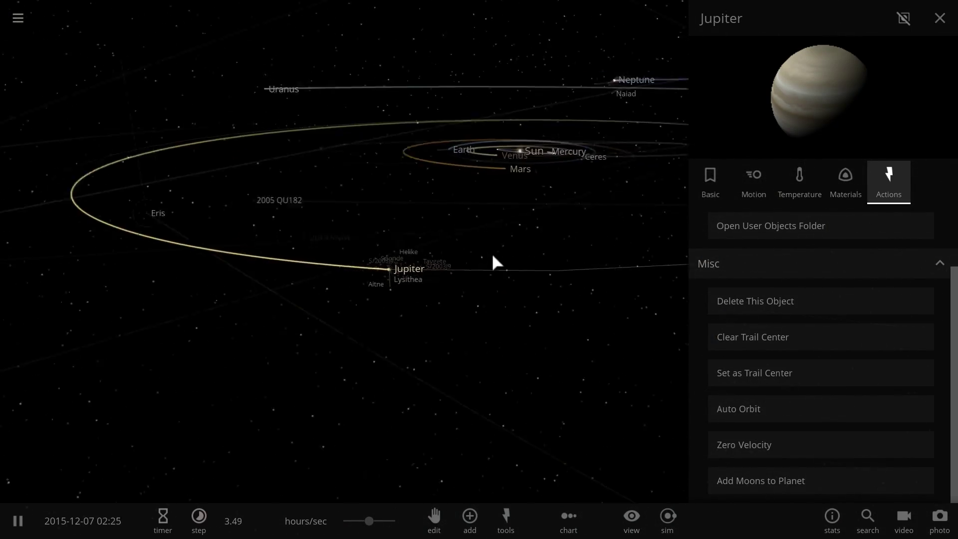
{"action": "double_click", "coordinate": [316, 133]}
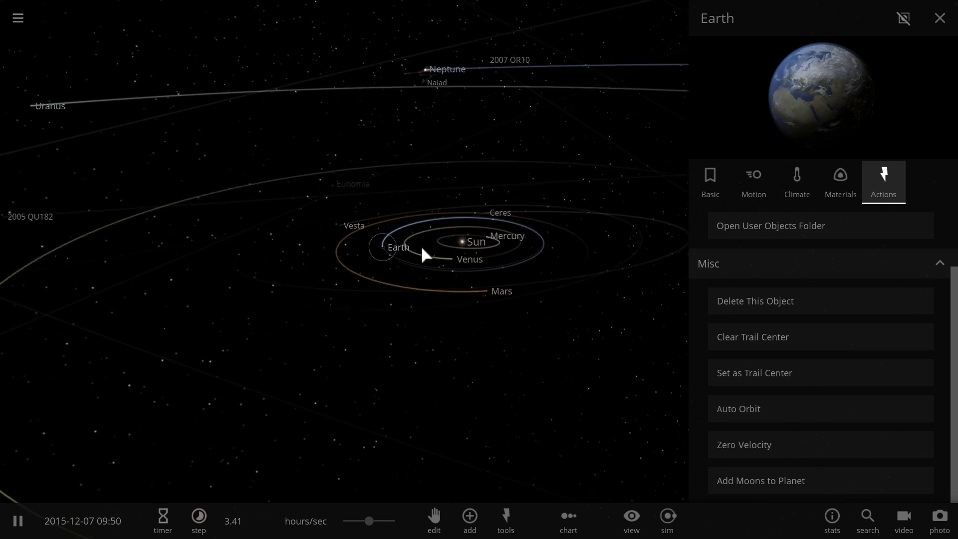
{"action": "left_click", "coordinate": [791, 482]}
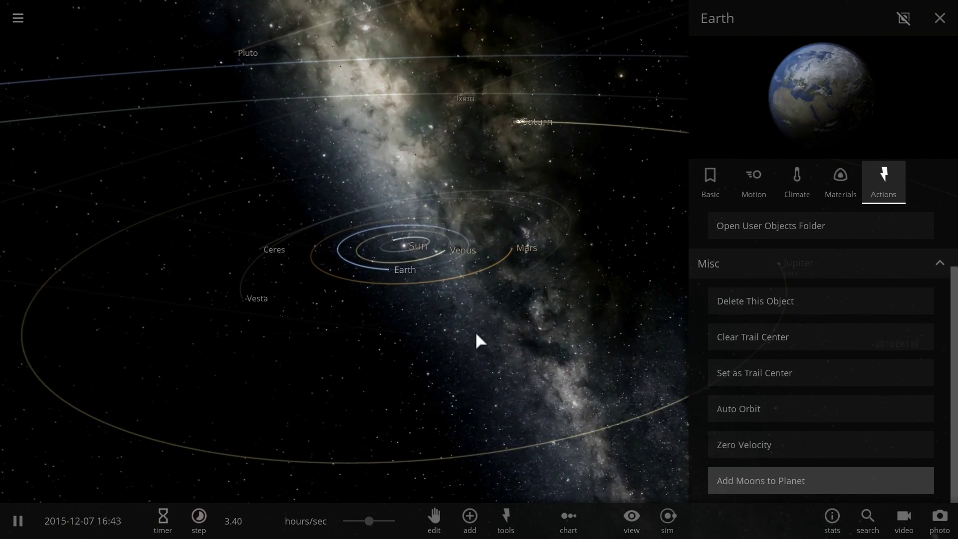
{"action": "scroll", "coordinate": [398, 263], "scroll_direction": "up", "scroll_amount": 5}
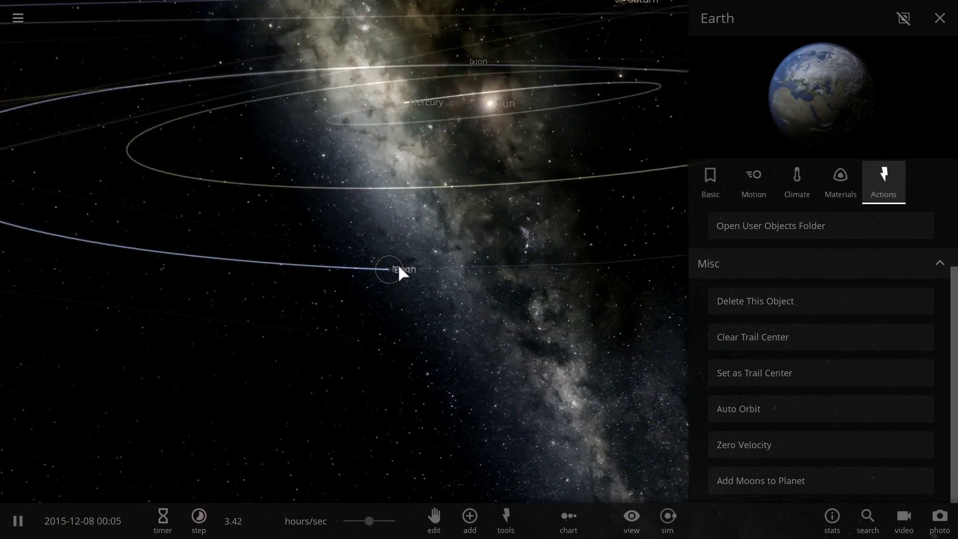
{"action": "left_click_drag", "start_coordinate": [413, 267], "coordinate": [350, 264]}
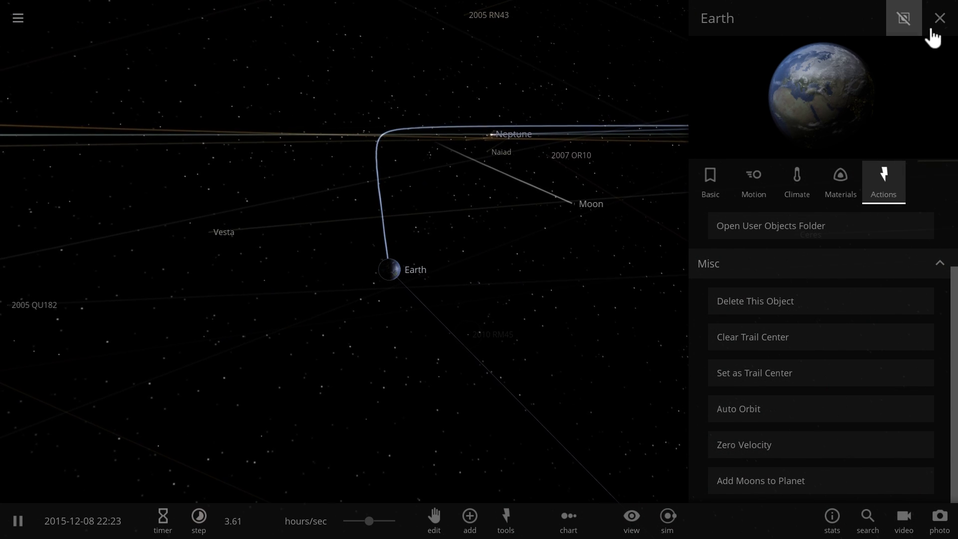
- Close Earth's properties, examine Earth up close, and select the Moon to show its summary data
{"action": "left_click", "coordinate": [905, 20]}
{"action": "left_click_drag", "start_coordinate": [662, 280], "coordinate": [608, 268]}
{"action": "scroll", "coordinate": [599, 272], "scroll_direction": "up", "scroll_amount": 5}
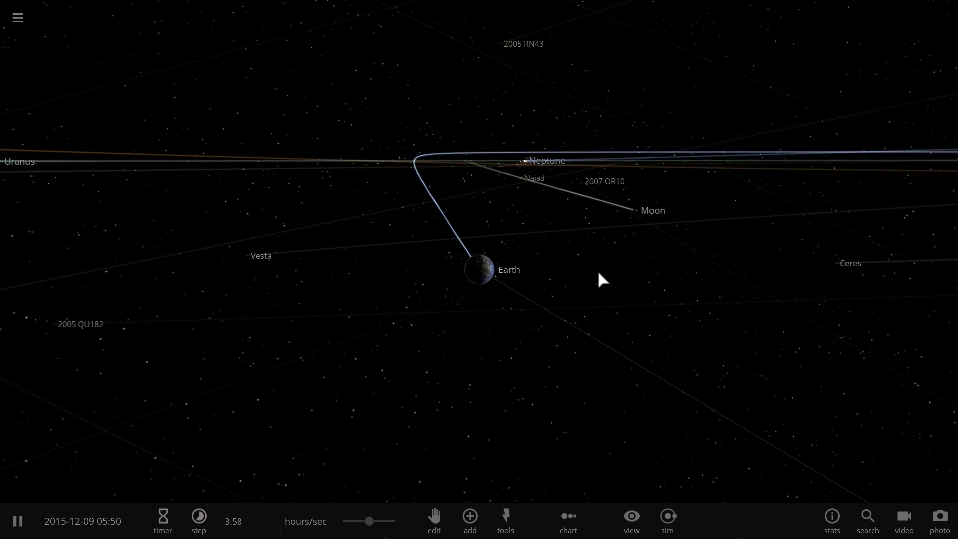
{"action": "scroll", "coordinate": [587, 282], "scroll_direction": "up", "scroll_amount": 5}
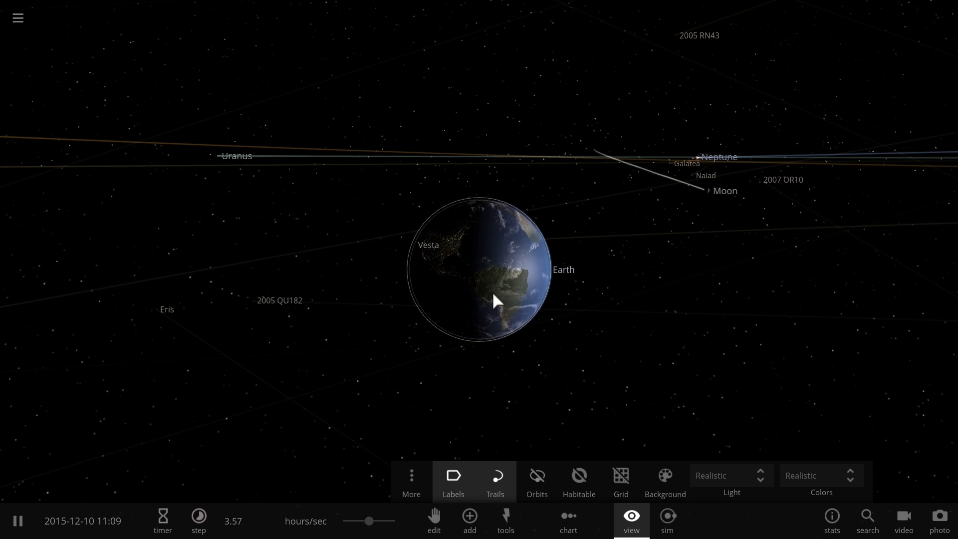
{"action": "left_click_drag", "start_coordinate": [492, 292], "coordinate": [690, 234]}
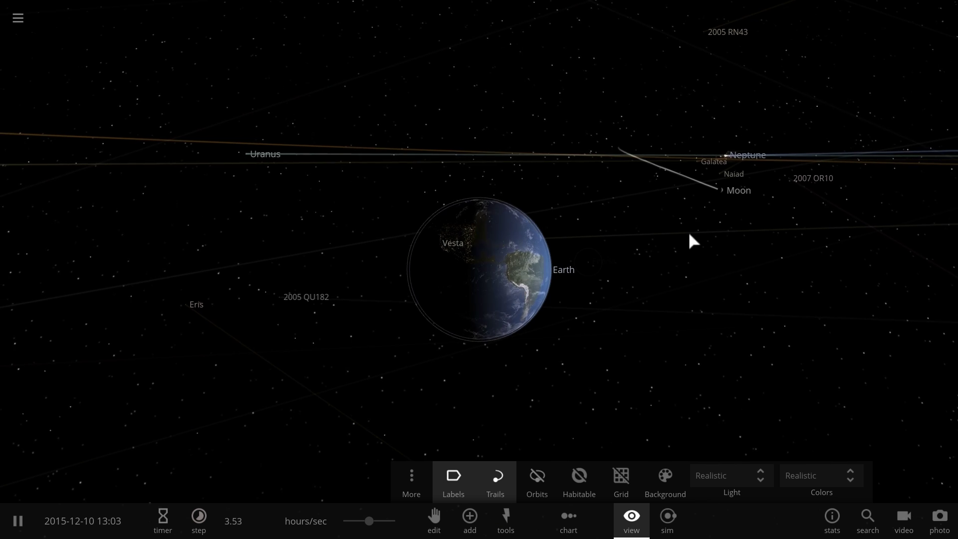
{"action": "left_click", "coordinate": [700, 195]}
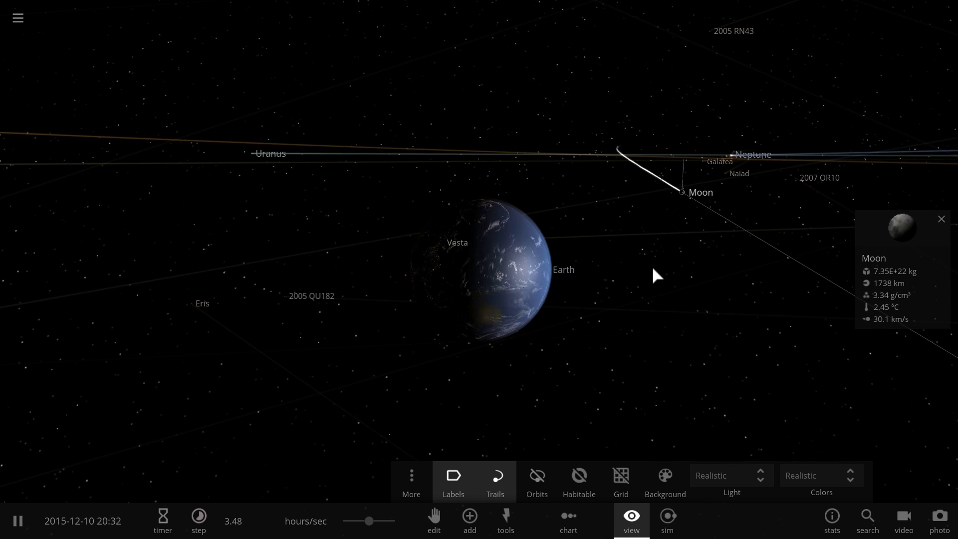
{"action": "left_click_drag", "start_coordinate": [653, 269], "coordinate": [613, 267]}
- Centre the view on Venus and examine the planet and its trail around the Sun
{"action": "left_click_drag", "start_coordinate": [423, 333], "coordinate": [532, 348]}
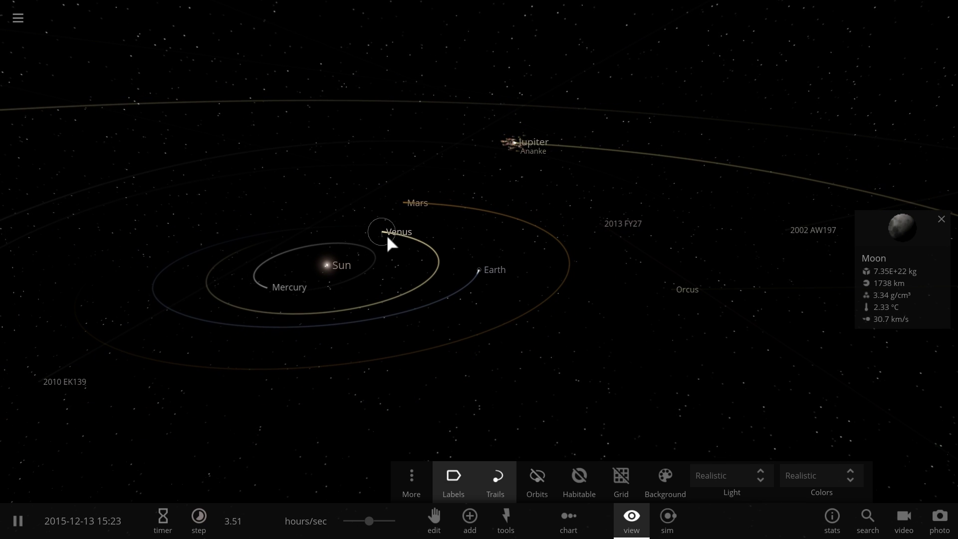
{"action": "left_click", "coordinate": [388, 238]}
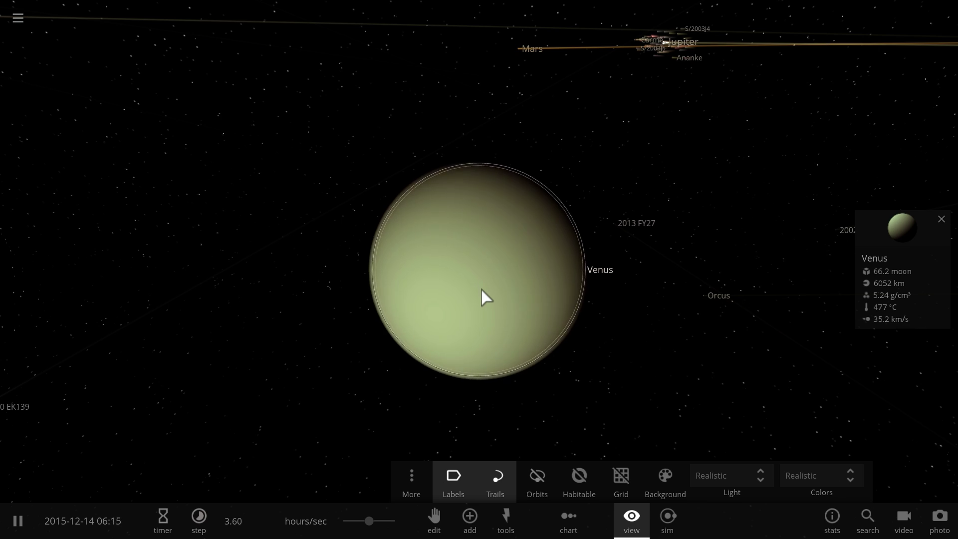
{"action": "scroll", "coordinate": [482, 299], "scroll_direction": "down", "scroll_amount": 6}
{"action": "left_click_drag", "start_coordinate": [476, 319], "coordinate": [119, 342]}
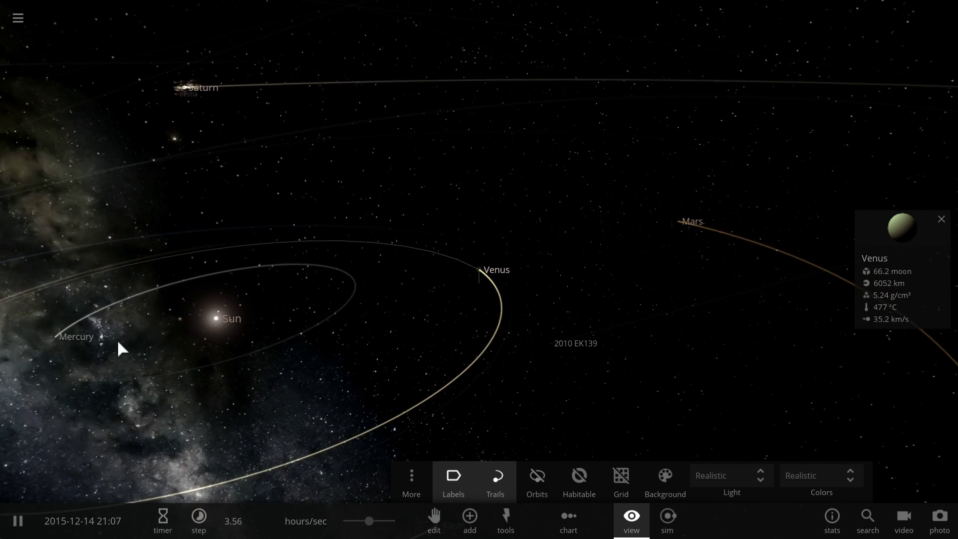
- Focus the view on Mercury and examine its surface from several sides
{"action": "double_click", "coordinate": [75, 335]}
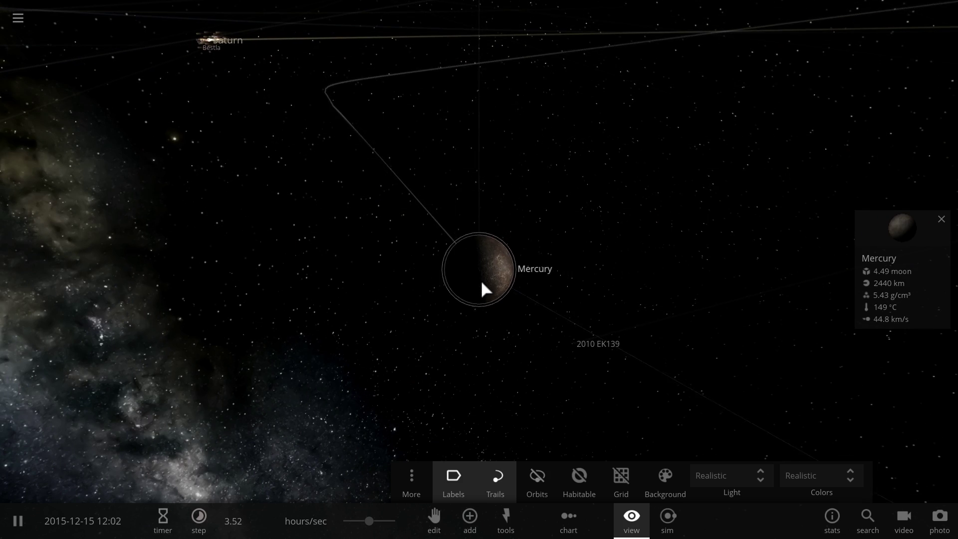
{"action": "left_click_drag", "start_coordinate": [441, 283], "coordinate": [409, 283]}
{"action": "scroll", "coordinate": [498, 275], "scroll_direction": "up", "scroll_amount": 4}
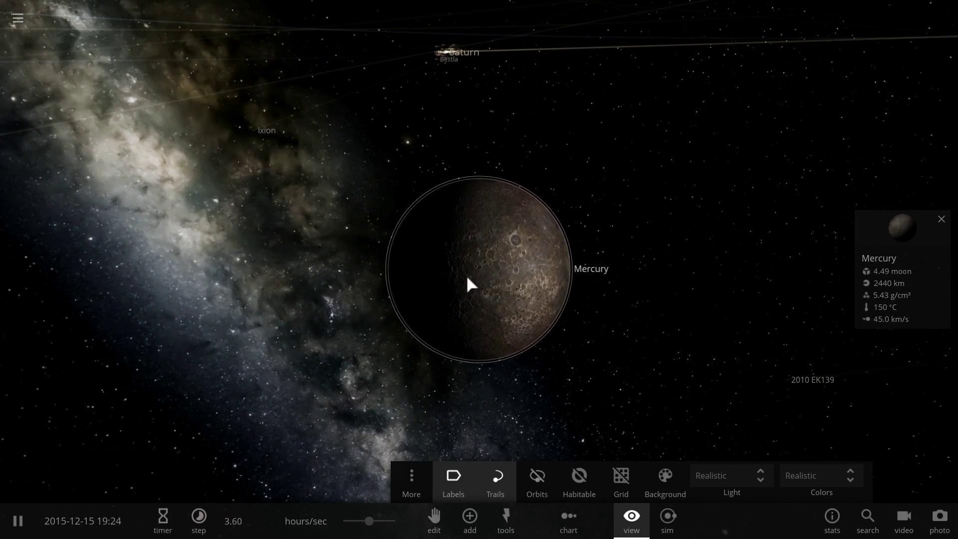
{"action": "left_click_drag", "start_coordinate": [466, 275], "coordinate": [366, 261]}
{"action": "scroll", "coordinate": [466, 282], "scroll_direction": "down", "scroll_amount": 5}
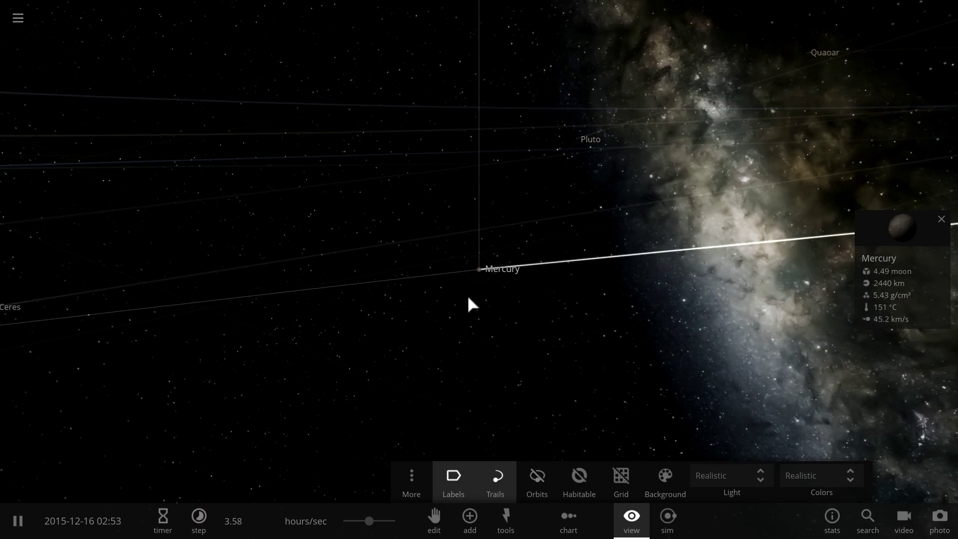
- Focus the view on Mars and examine its surface up close from several sides
{"action": "left_click_drag", "start_coordinate": [497, 291], "coordinate": [629, 313]}
{"action": "scroll", "coordinate": [582, 309], "scroll_direction": "down", "scroll_amount": 5}
{"action": "scroll", "coordinate": [629, 313], "scroll_direction": "down", "scroll_amount": 5}
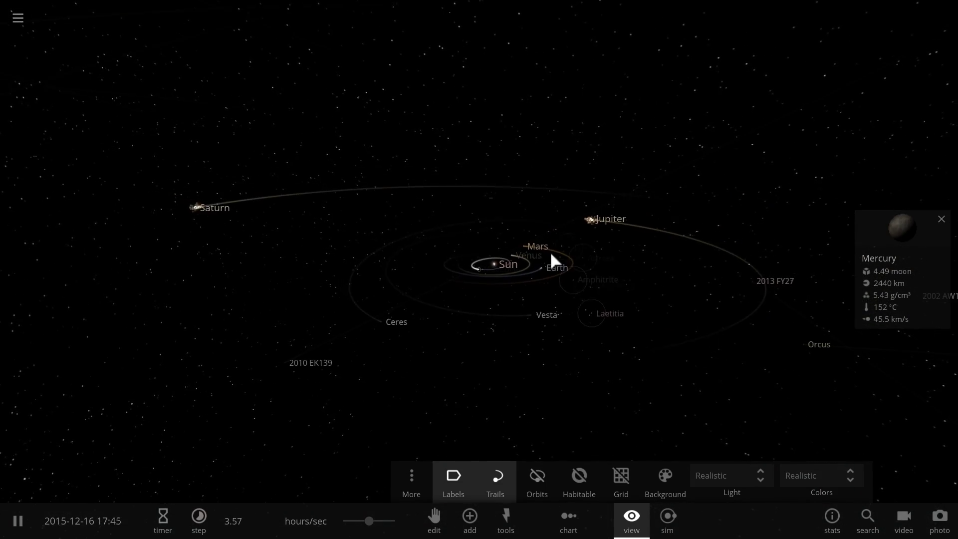
{"action": "double_click", "coordinate": [529, 248]}
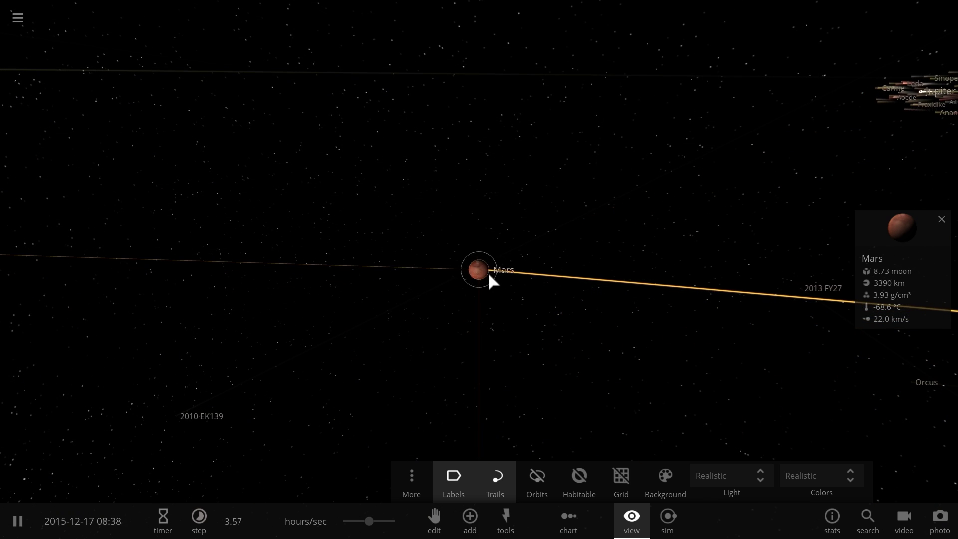
{"action": "left_click_drag", "start_coordinate": [492, 256], "coordinate": [519, 218]}
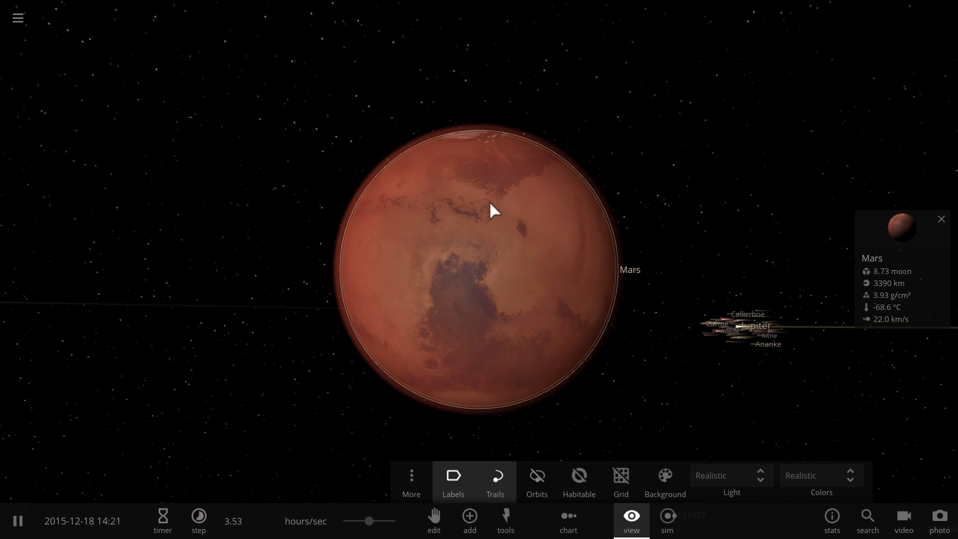
{"action": "left_click_drag", "start_coordinate": [490, 204], "coordinate": [522, 206]}
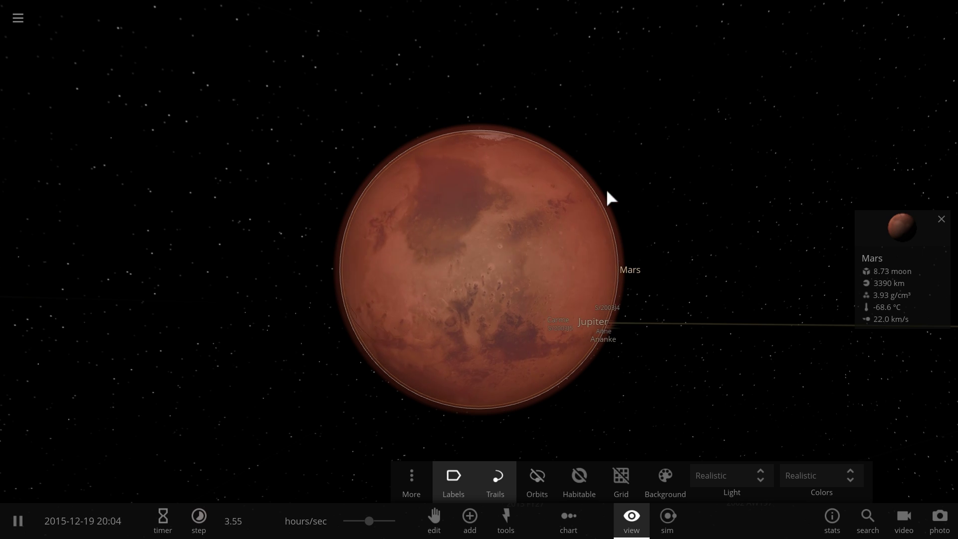
{"action": "left_click_drag", "start_coordinate": [608, 188], "coordinate": [680, 219]}
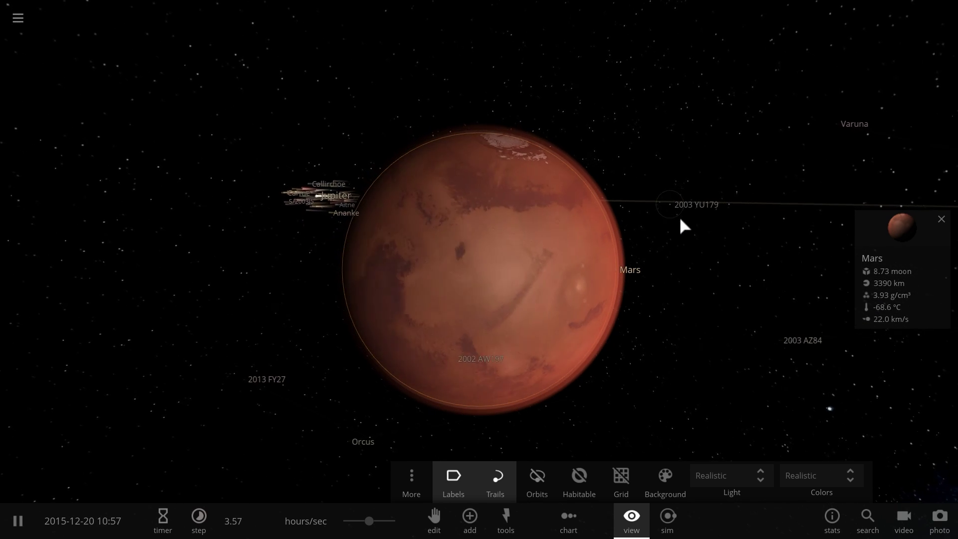
- Survey the planets' orbits around the Sun from farther out, and focus the view on Earth
{"action": "scroll", "coordinate": [680, 220], "scroll_direction": "down", "scroll_amount": 3}
{"action": "left_click_drag", "start_coordinate": [572, 231], "coordinate": [603, 250]}
{"action": "scroll", "coordinate": [603, 251], "scroll_direction": "down", "scroll_amount": 4}
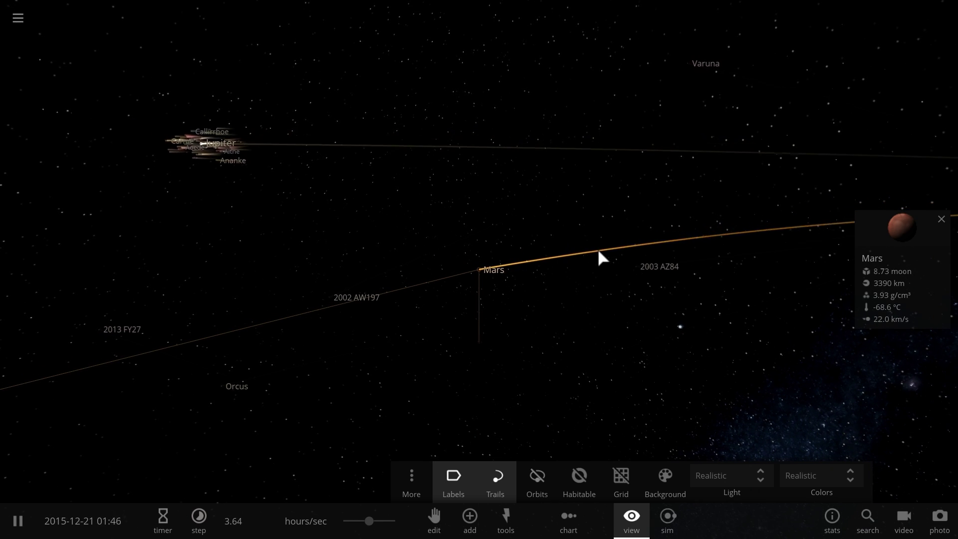
{"action": "scroll", "coordinate": [594, 253], "scroll_direction": "down", "scroll_amount": 5}
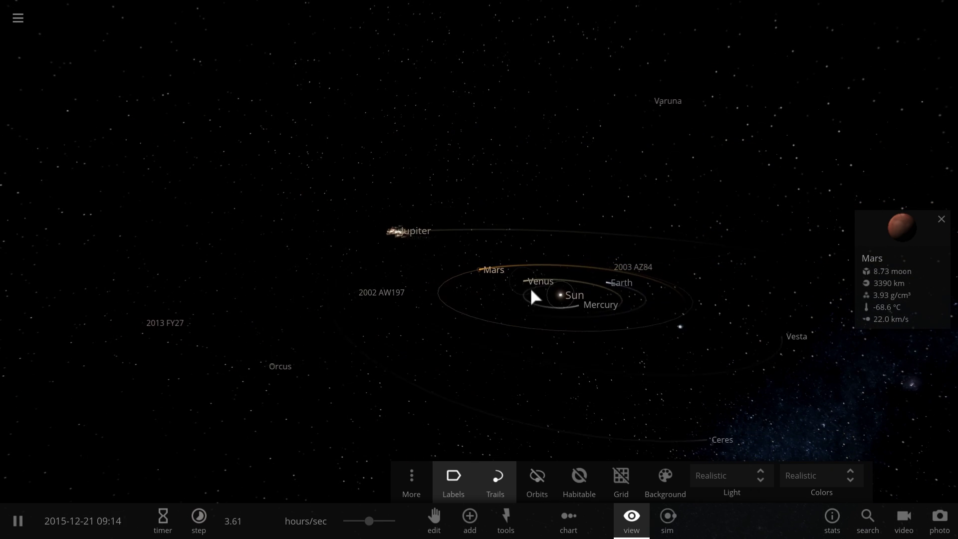
{"action": "left_click_drag", "start_coordinate": [482, 299], "coordinate": [581, 310]}
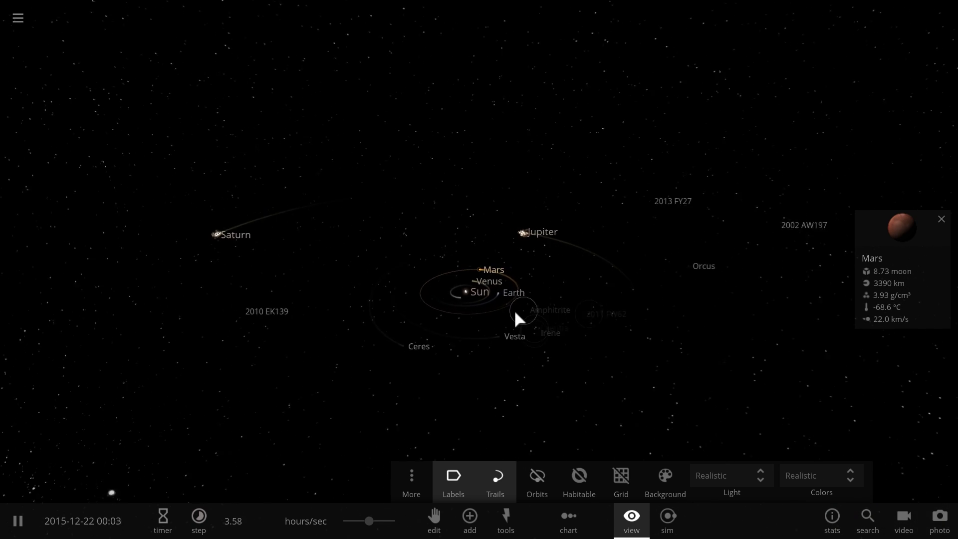
{"action": "left_click_drag", "start_coordinate": [516, 314], "coordinate": [475, 301]}
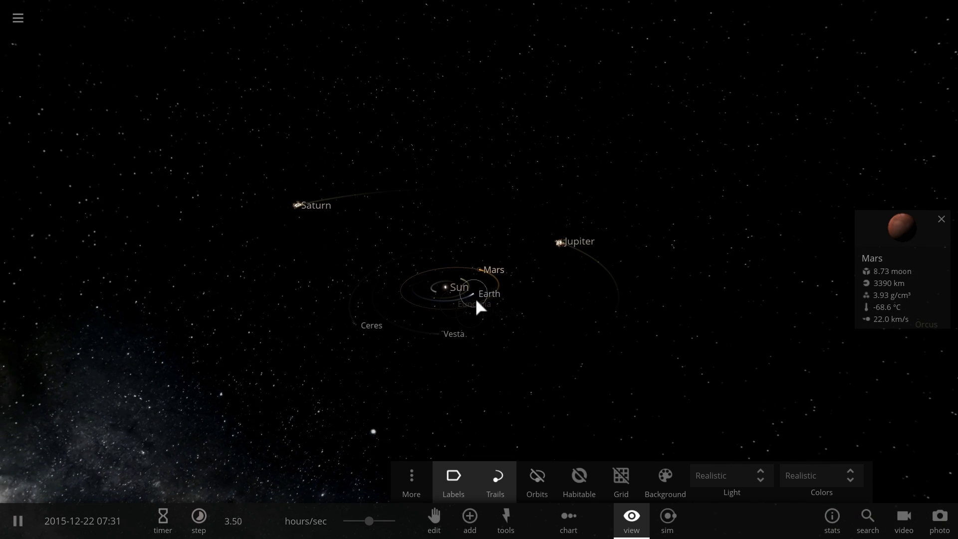
{"action": "double_click", "coordinate": [475, 298]}
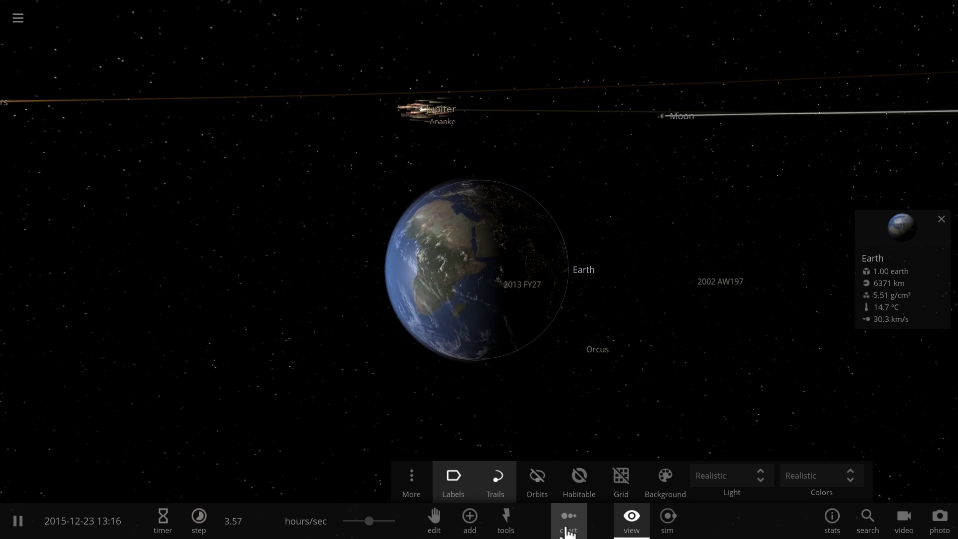
- Launch a random rocky planet at Earth with a launch velocity of 28.0 km/s, and close the object settings
{"action": "left_click", "coordinate": [471, 524]}
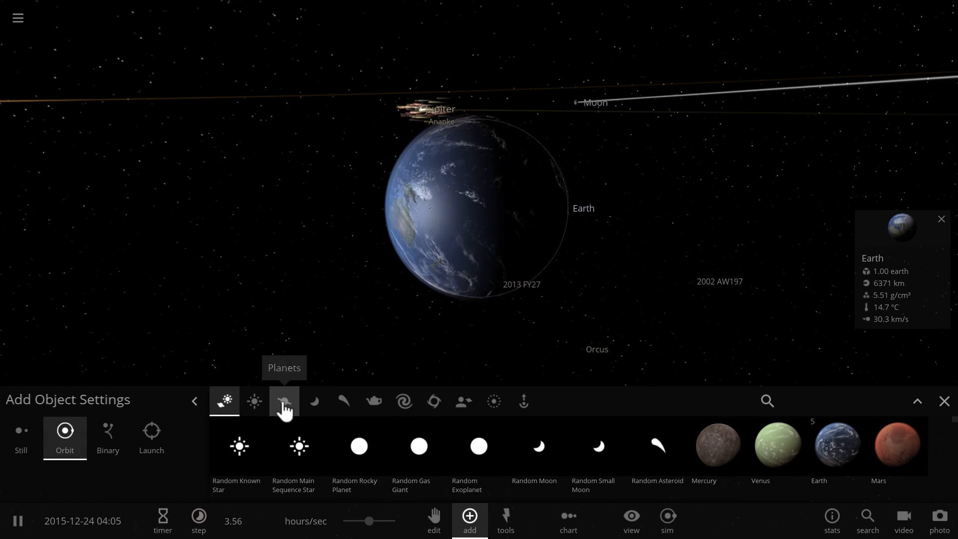
{"action": "left_click", "coordinate": [285, 403]}
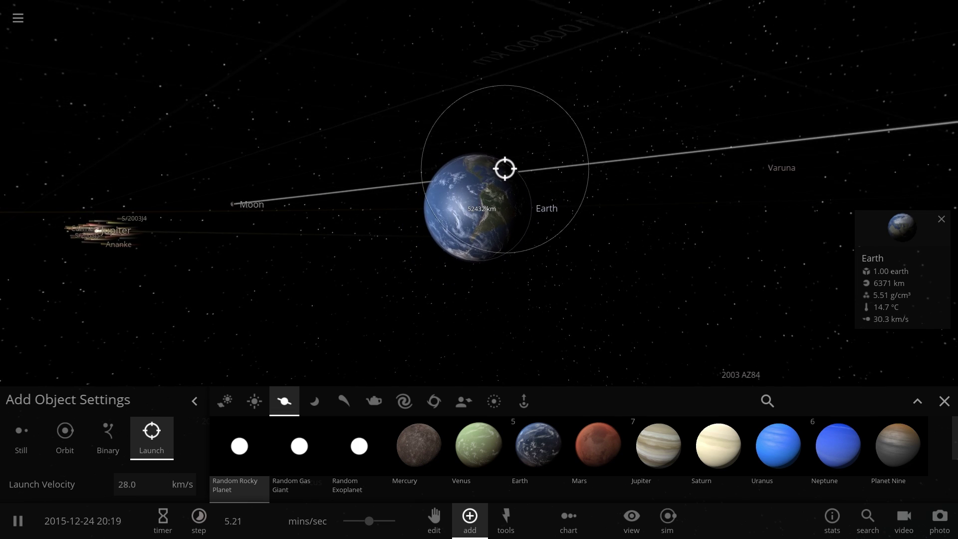
{"action": "left_click", "coordinate": [505, 168]}
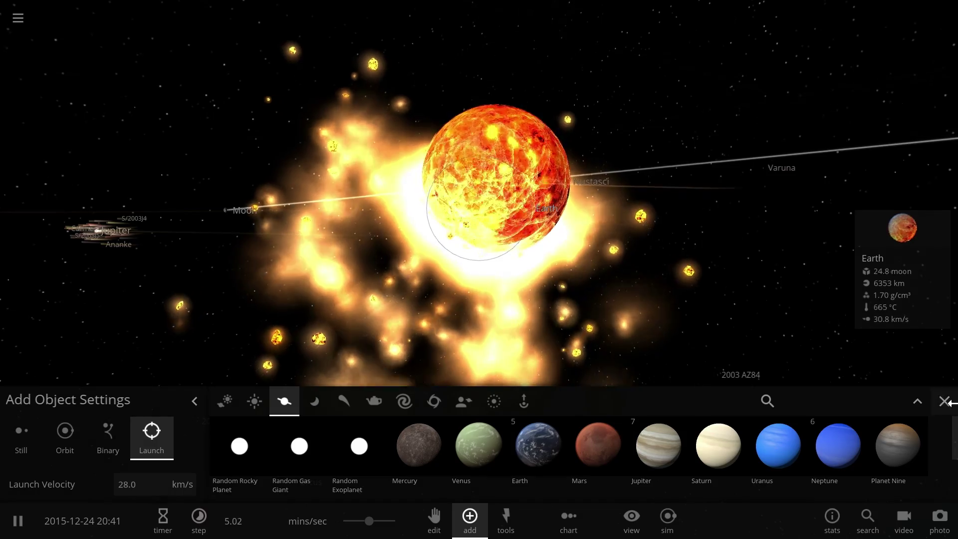
{"action": "left_click", "coordinate": [945, 402]}
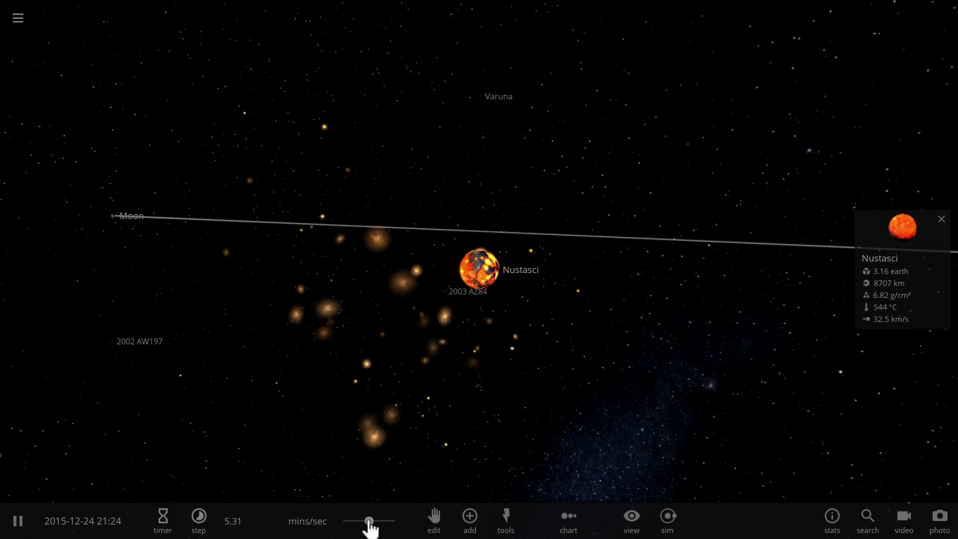
- Speed the simulation up to about 27 minutes per second and examine the molten planet Nustasci up close from several sides
{"action": "left_click_drag", "start_coordinate": [386, 528], "coordinate": [389, 528]}
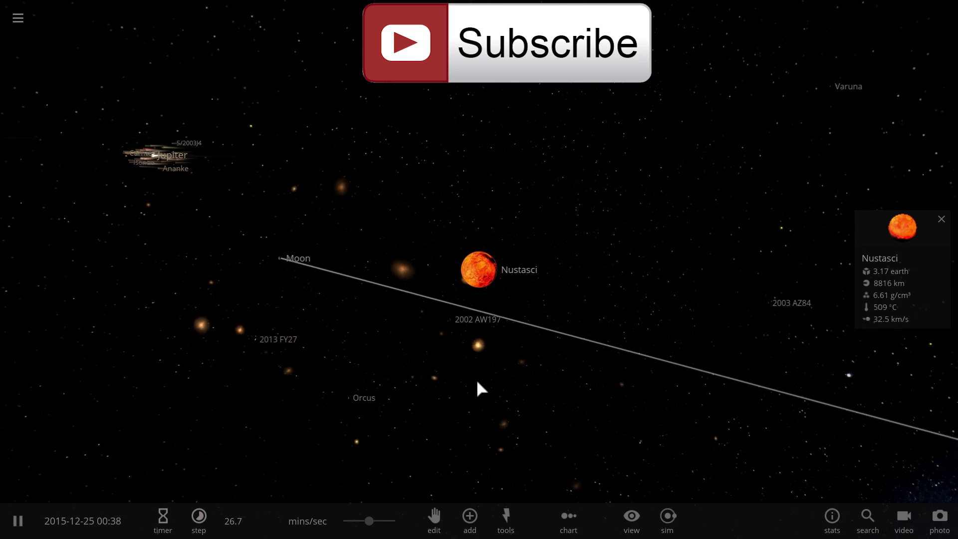
{"action": "scroll", "coordinate": [496, 313], "scroll_direction": "up", "scroll_amount": 3}
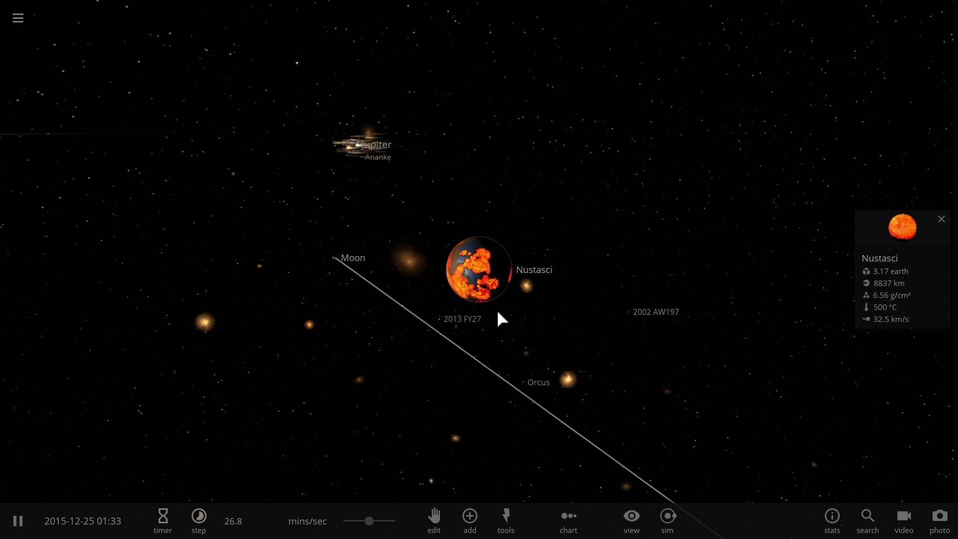
{"action": "scroll", "coordinate": [498, 312], "scroll_direction": "up", "scroll_amount": 2}
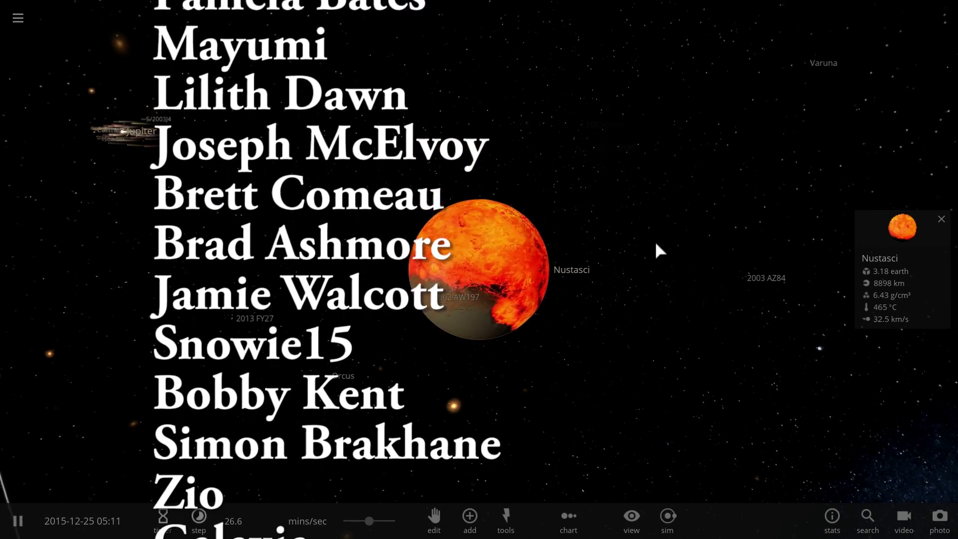
{"action": "scroll", "coordinate": [642, 265], "scroll_direction": "up", "scroll_amount": 3}
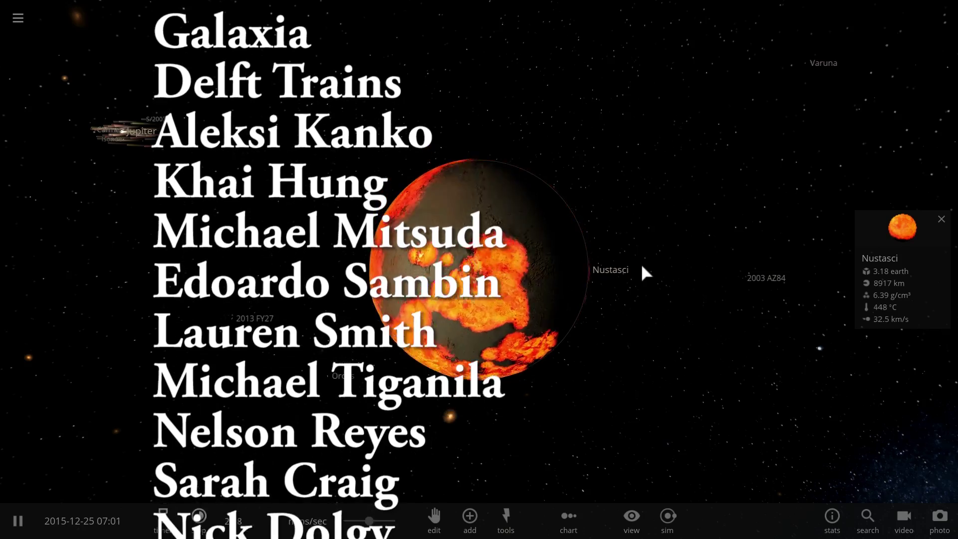
{"action": "left_click_drag", "start_coordinate": [643, 266], "coordinate": [578, 270]}
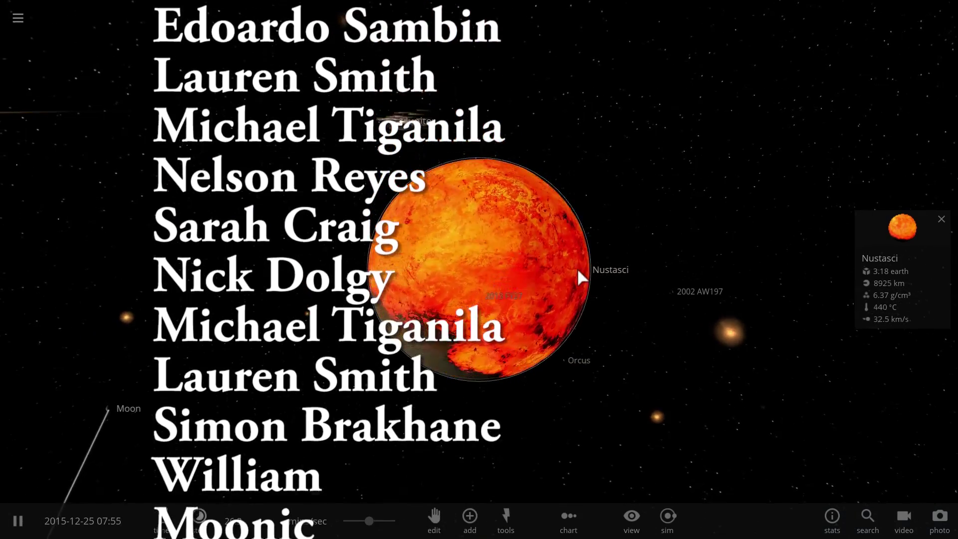
{"action": "scroll", "coordinate": [578, 270], "scroll_direction": "down", "scroll_amount": 3}
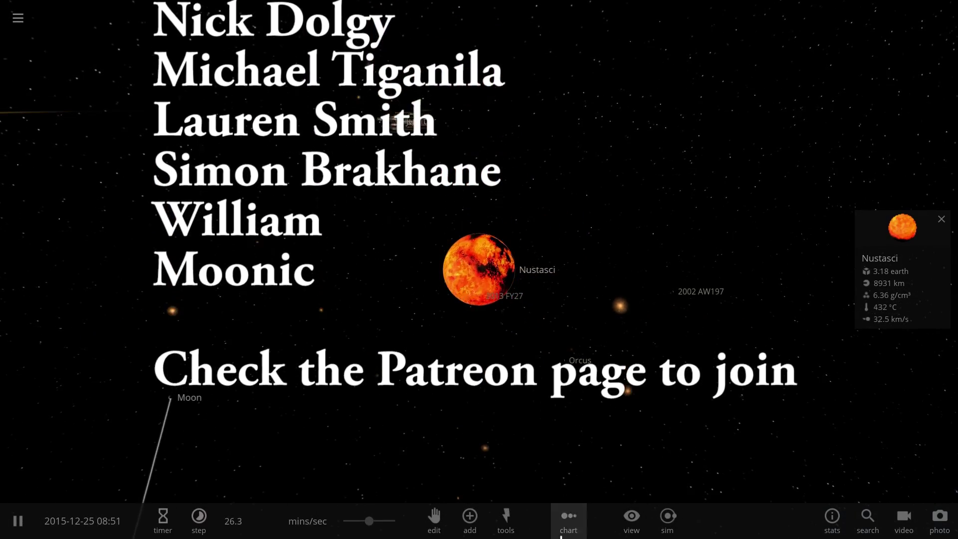
- Activate the Explode tool for use on the molten planet Nustasci
{"action": "left_click", "coordinate": [514, 533]}
{"action": "left_click", "coordinate": [409, 494]}
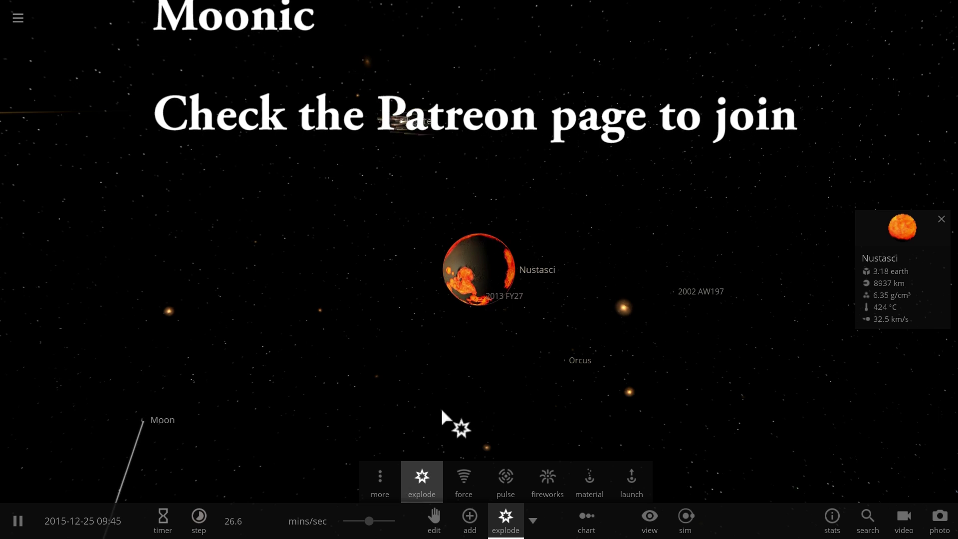